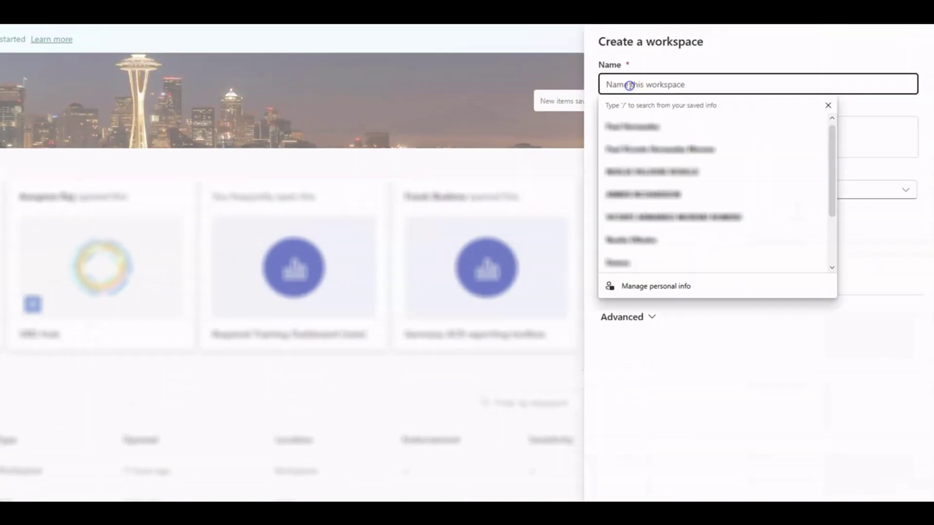
# Create the workspace FabricDemoProfesorNet with the description 'Demos and Videos'
pyautogui.write('Fabric')
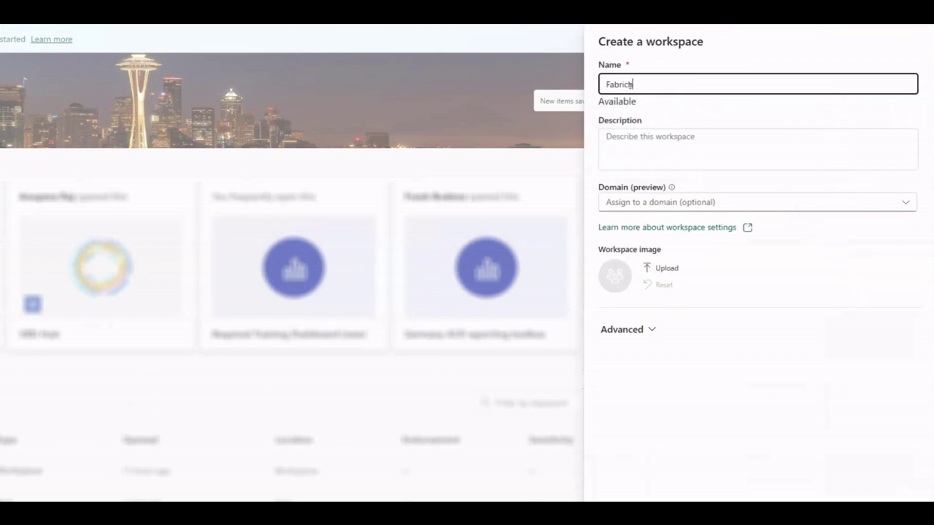
pyautogui.write('DemoProfesorNet')
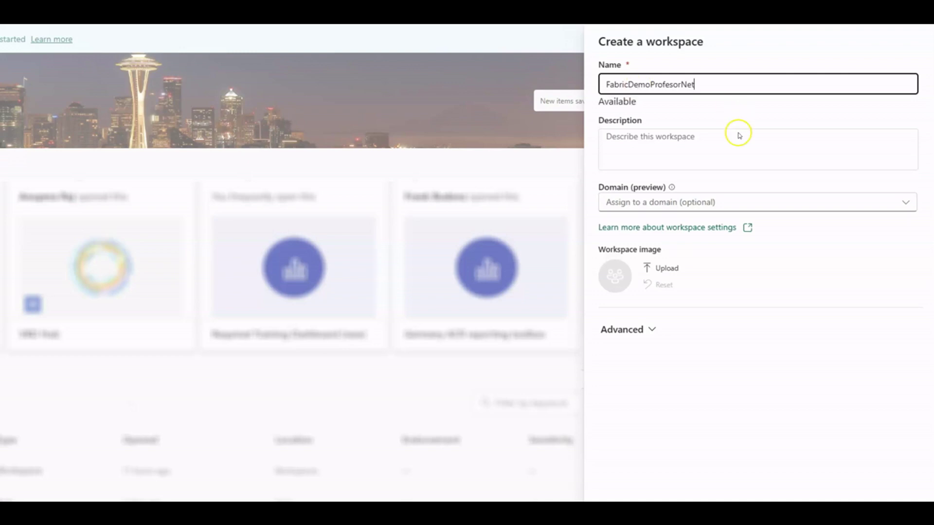
pyautogui.click(735, 145)
pyautogui.write('Demos ')
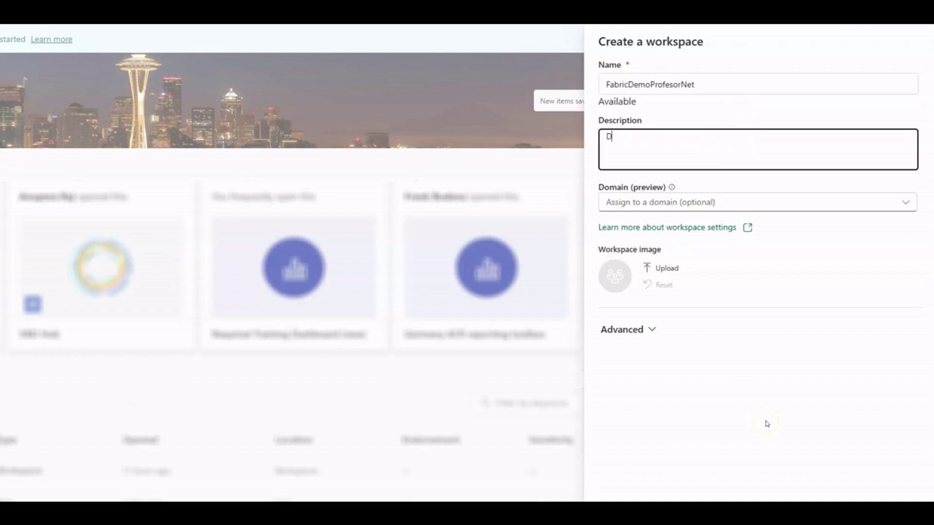
pyautogui.write('and Videos')
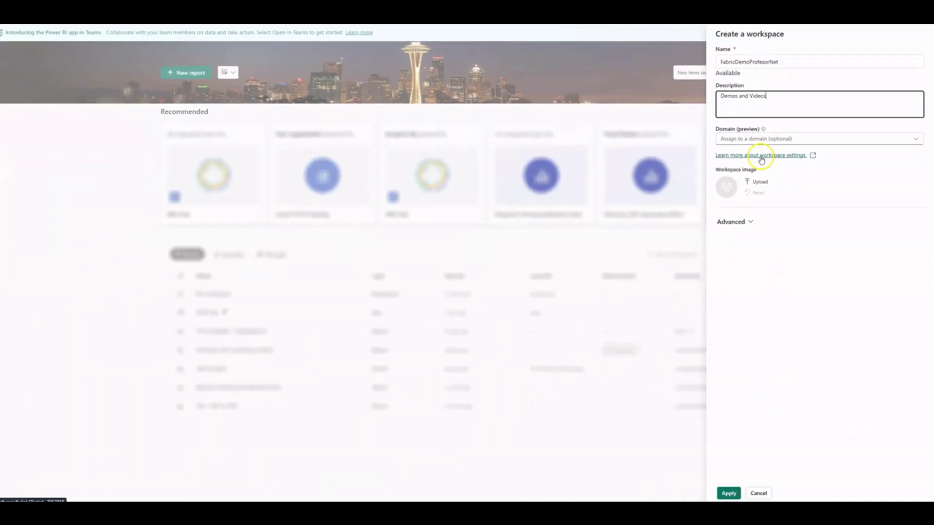
pyautogui.click(737, 491)
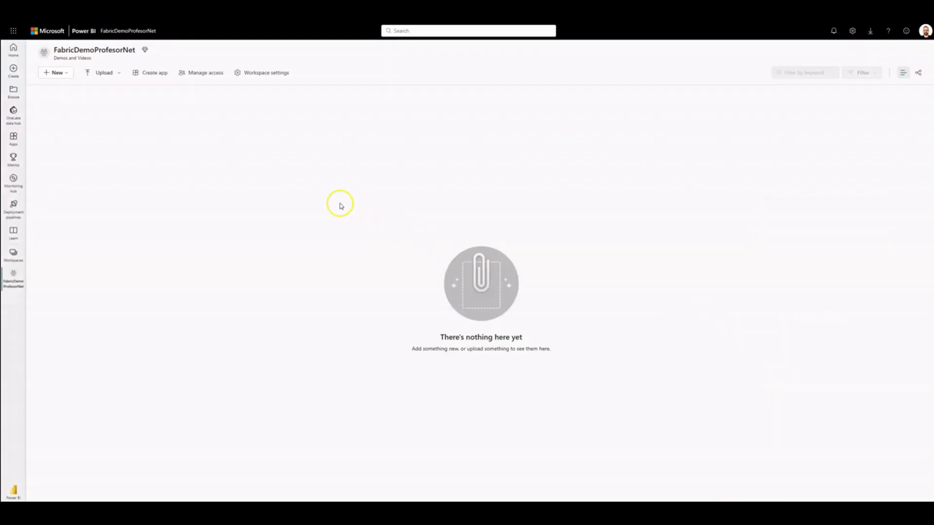
# Confirm in the workspace's Premium settings that it runs on the Trial license
pyautogui.click(255, 74)
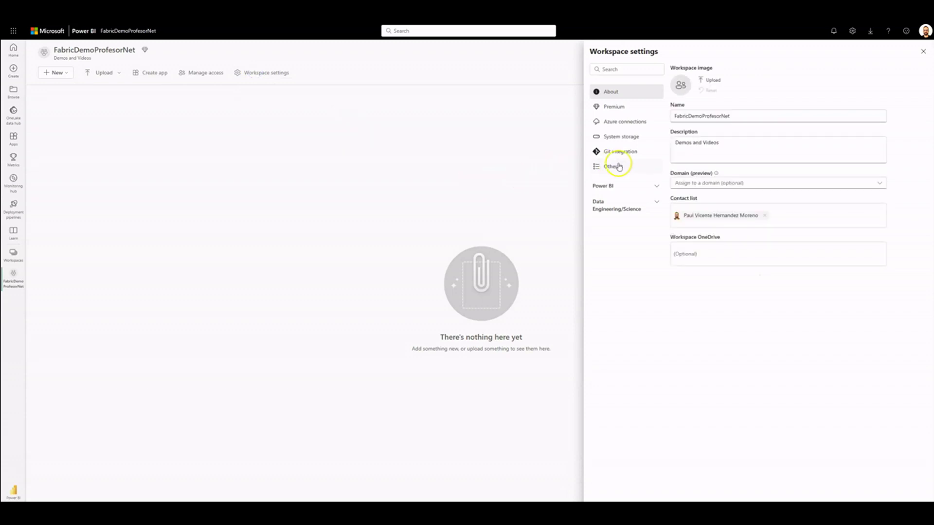
pyautogui.click(618, 106)
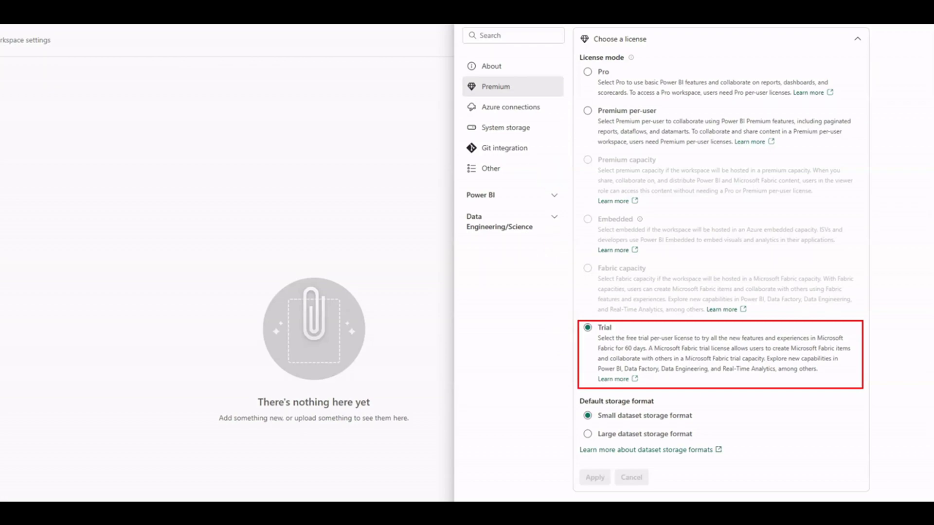
pyautogui.press('Escape')
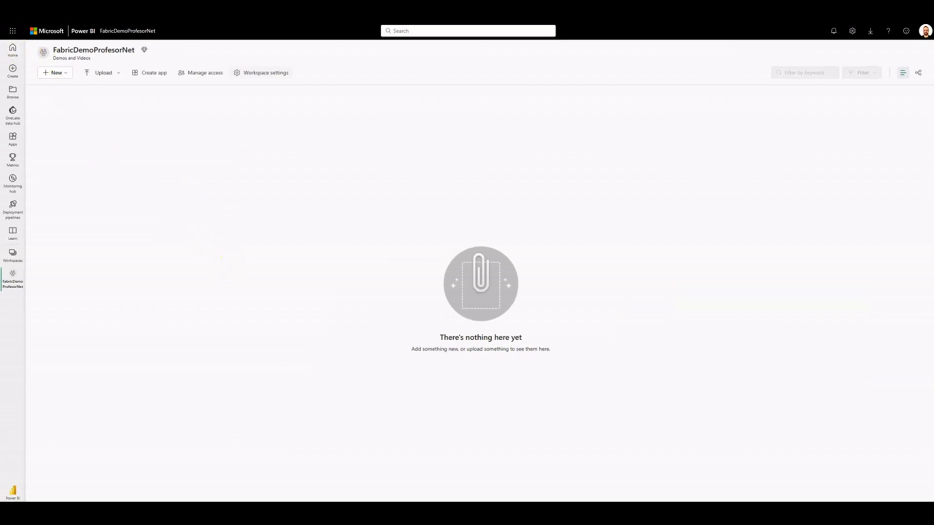
# Switch to Data Engineering and create a lakehouse named wwilakehouse
pyautogui.click(13, 492)
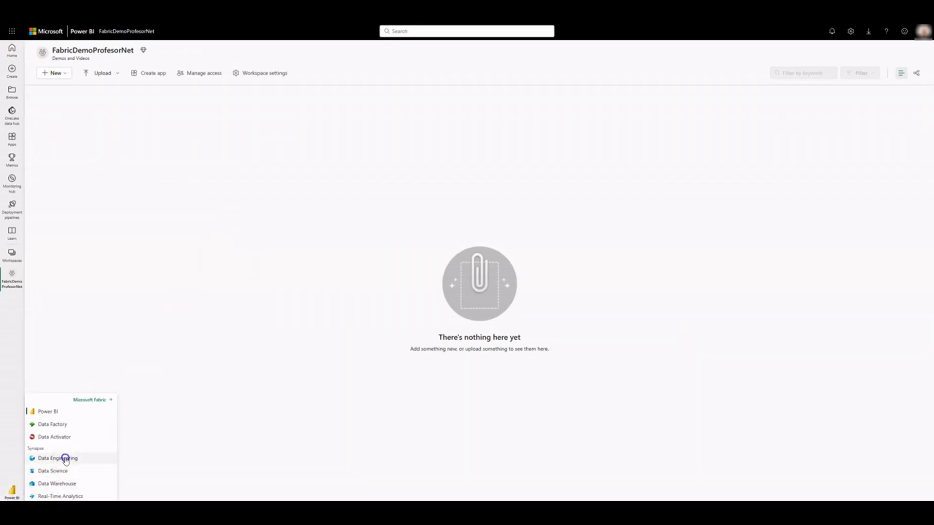
pyautogui.click(65, 460)
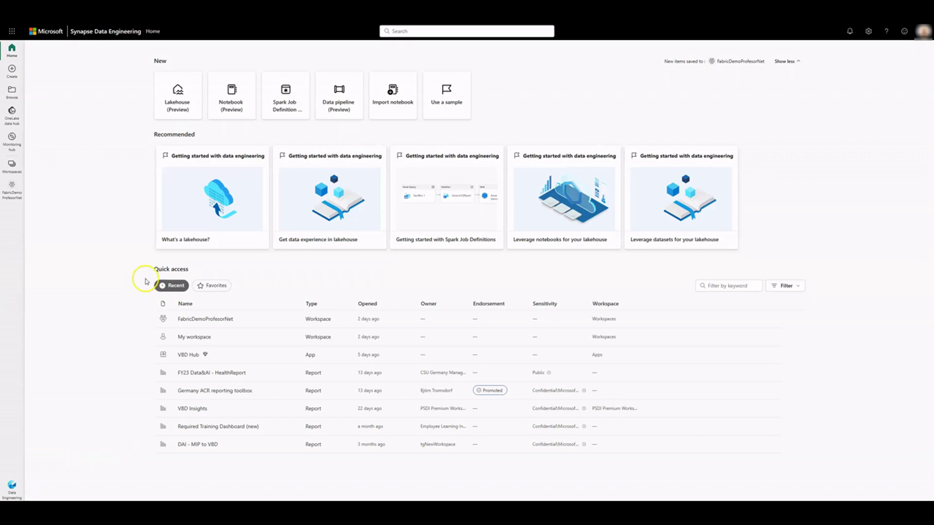
pyautogui.click(195, 95)
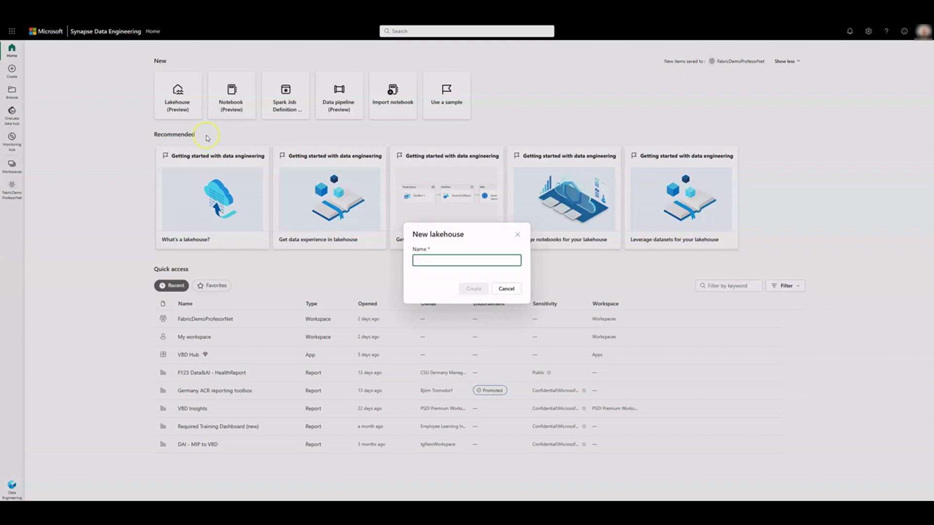
pyautogui.write('wwilakehouse')
pyautogui.click(476, 290)
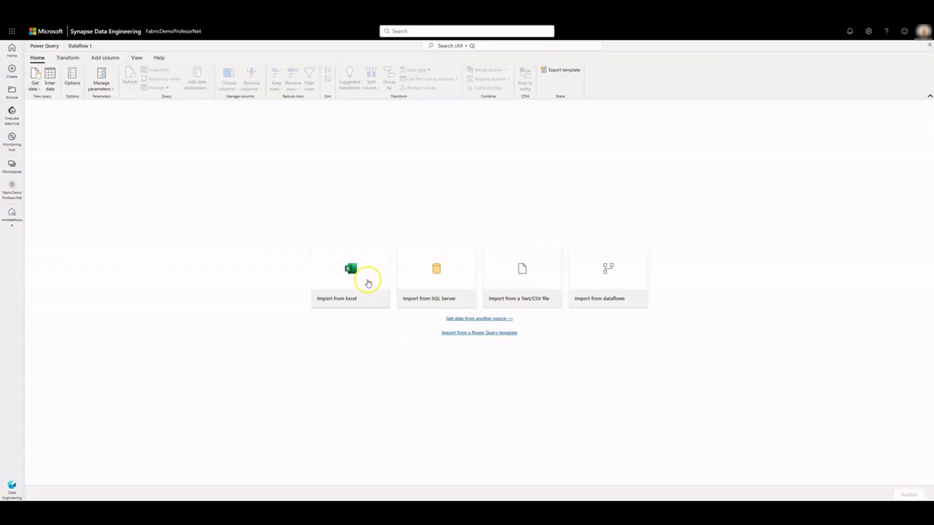
# Upload the dimension_customer CSV file via Text/CSV import and create a query from it
pyautogui.click(546, 284)
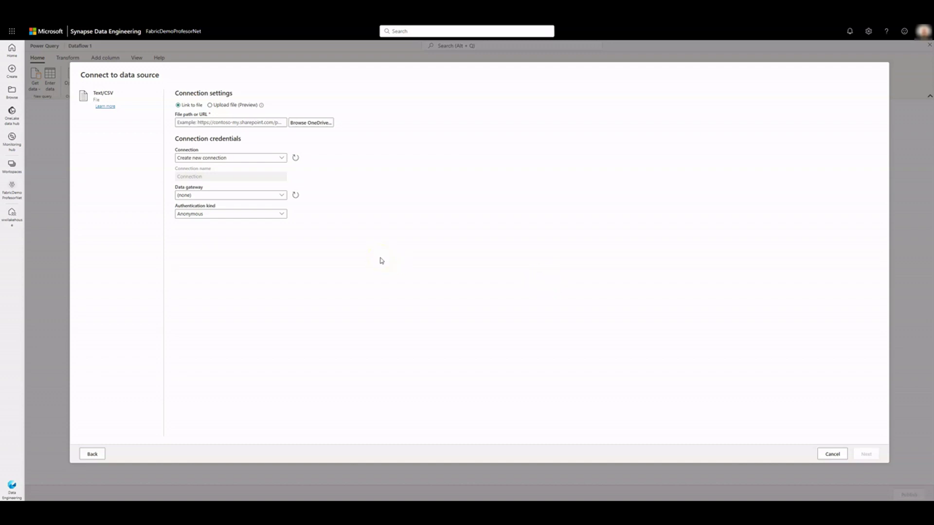
pyautogui.click(210, 105)
pyautogui.click(381, 495)
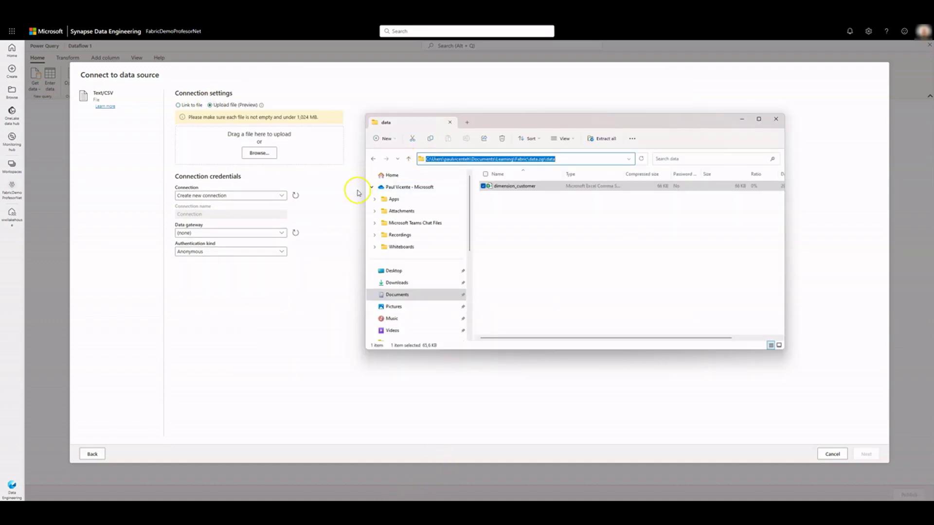
pyautogui.click(358, 194)
pyautogui.click(271, 154)
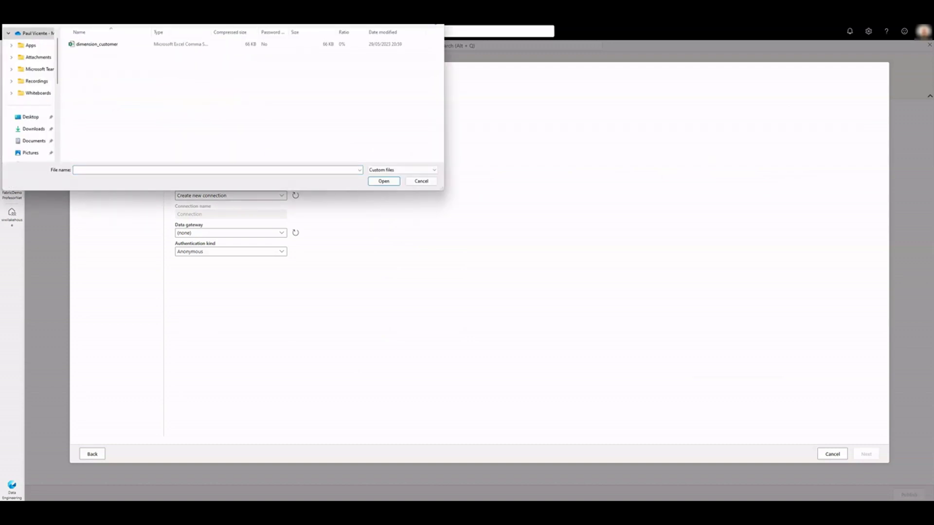
pyautogui.click(97, 44)
pyautogui.click(387, 181)
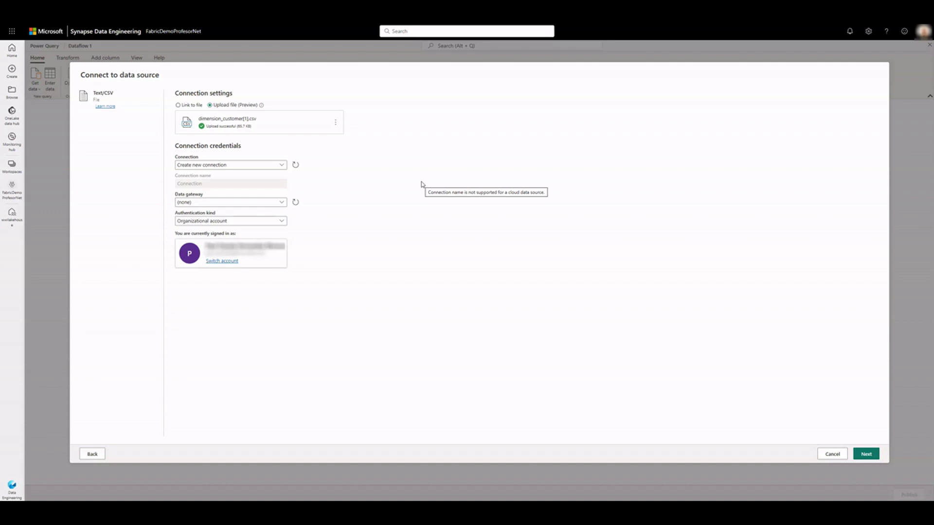
pyautogui.click(866, 454)
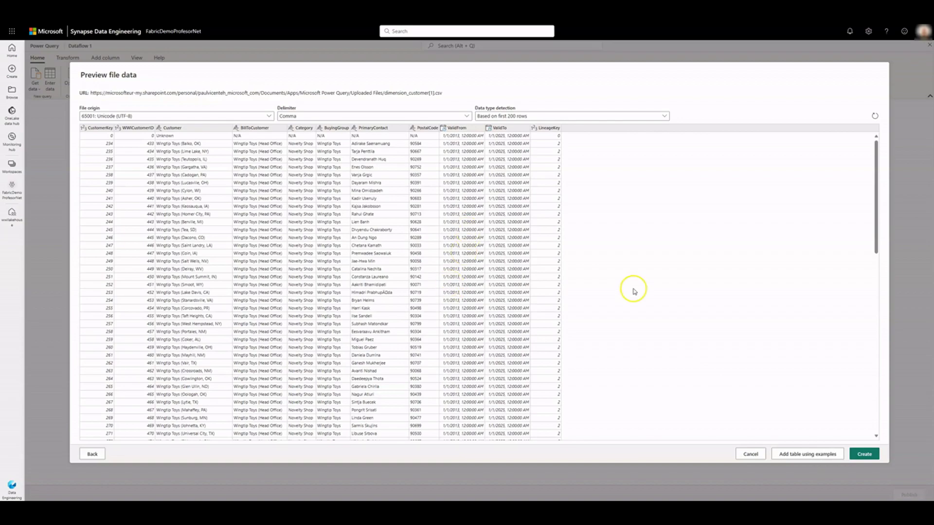
pyautogui.click(861, 454)
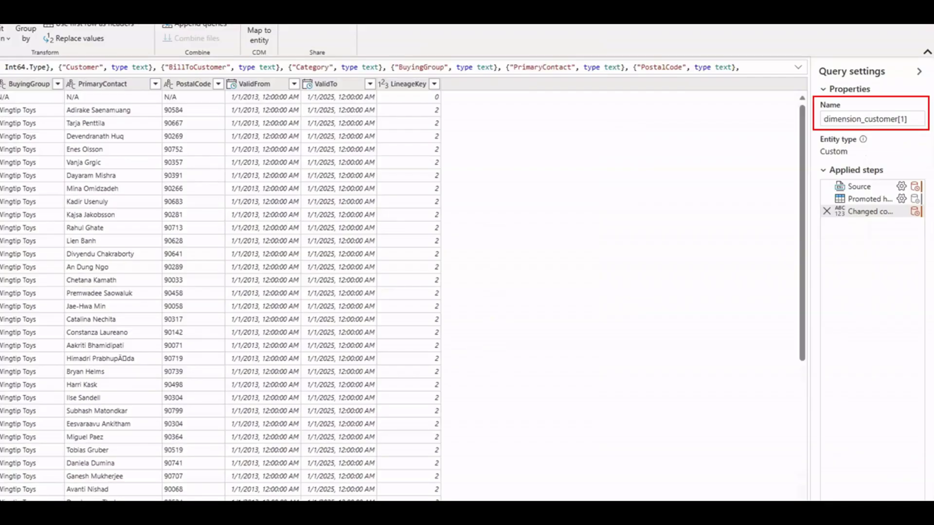
# Rename the query dimension_customer and write it to a new wwilakehouse table using Replace
pyautogui.click(899, 118)
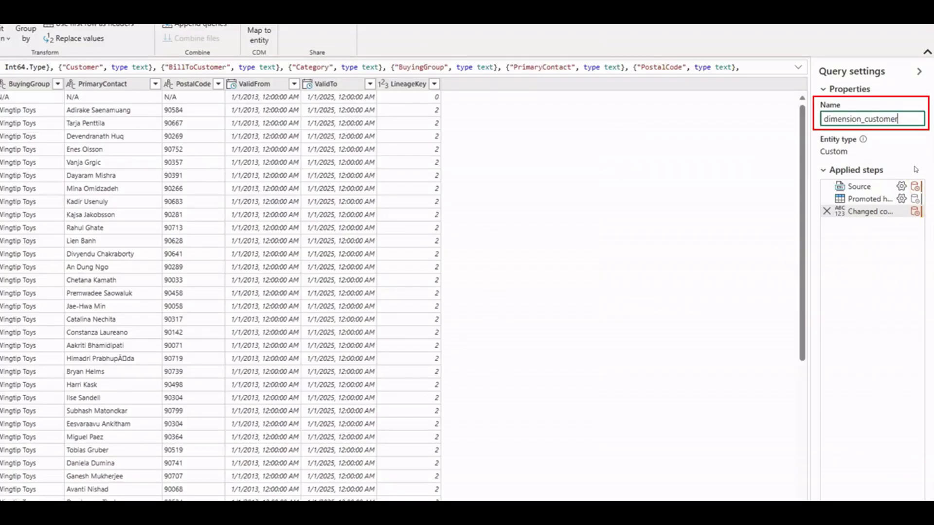
pyautogui.click(206, 90)
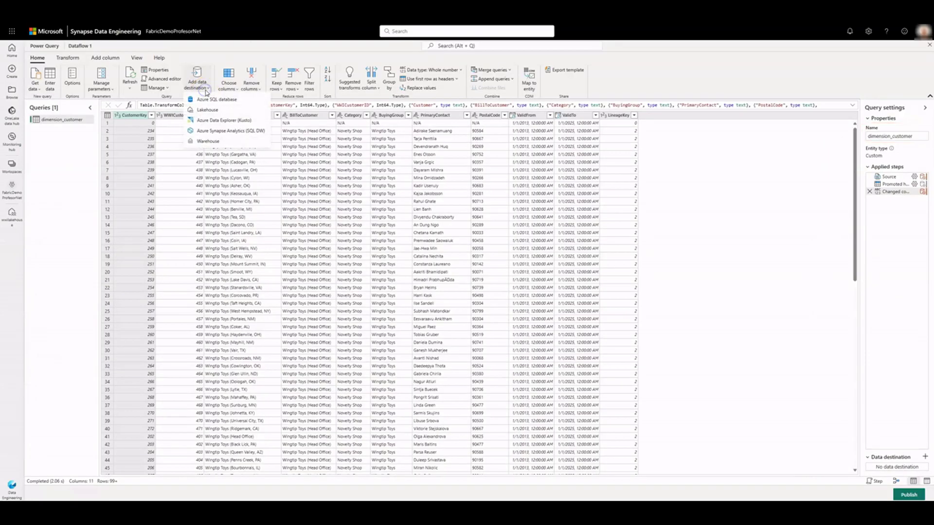
pyautogui.click(208, 110)
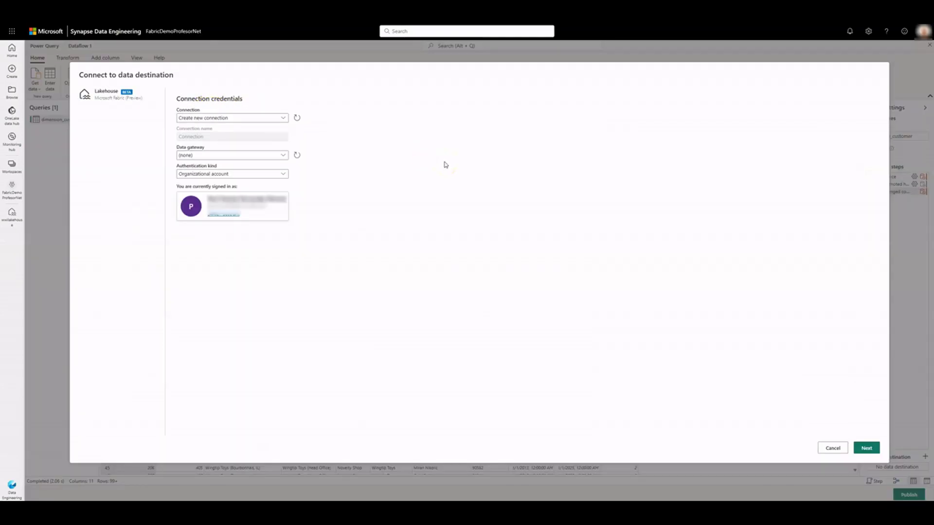
pyautogui.click(866, 448)
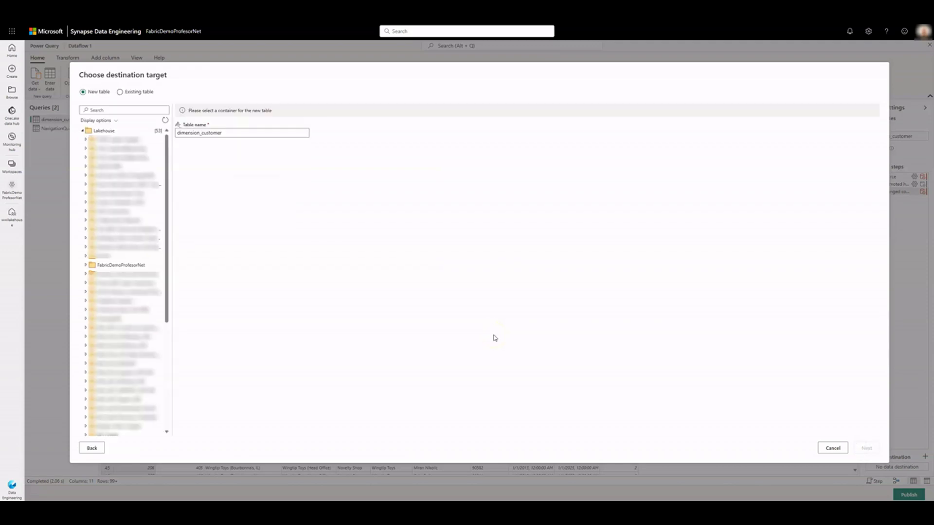
pyautogui.click(85, 266)
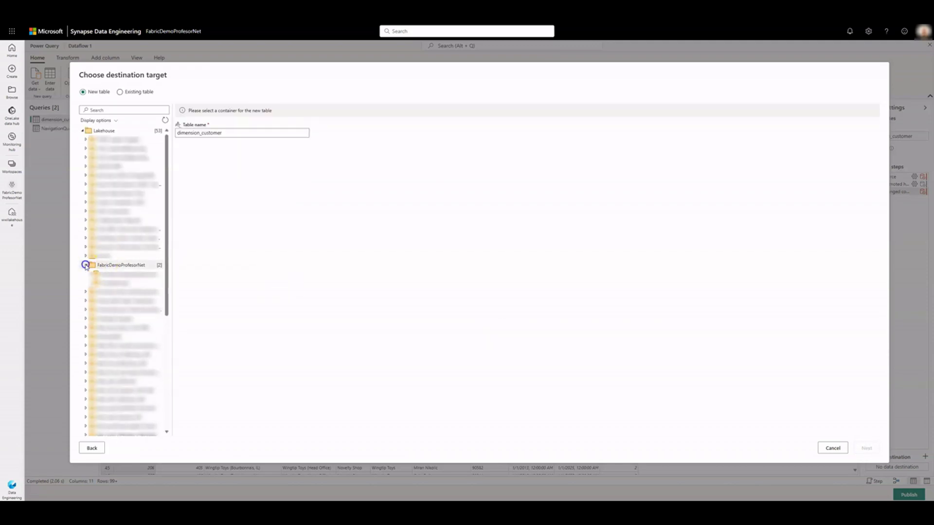
pyautogui.click(98, 283)
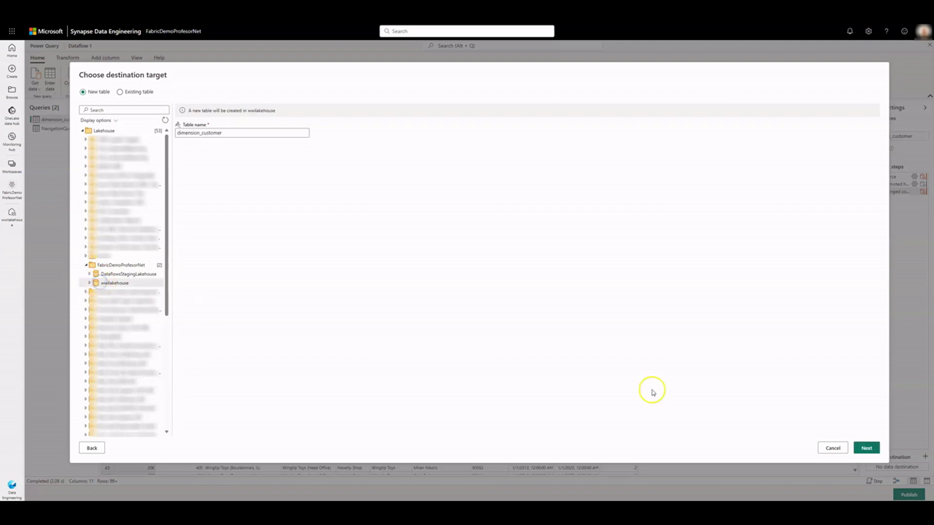
pyautogui.click(866, 448)
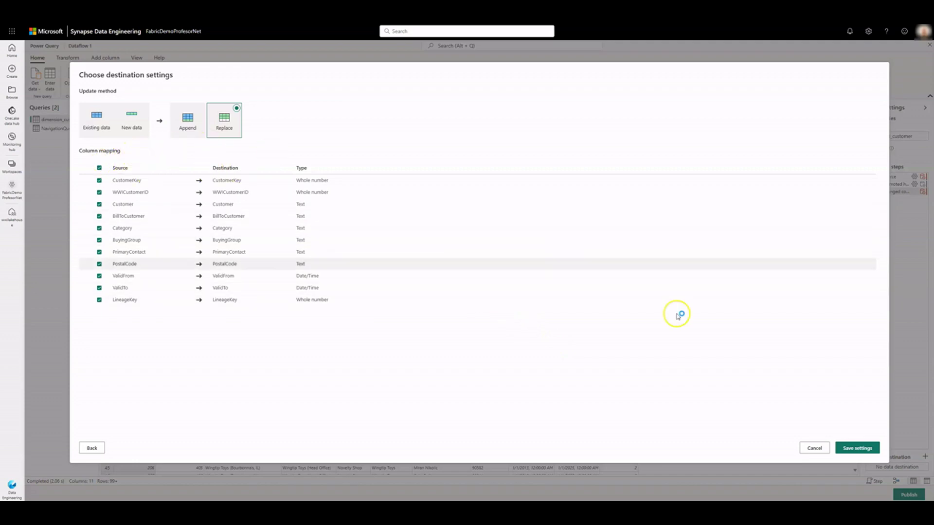
pyautogui.click(853, 447)
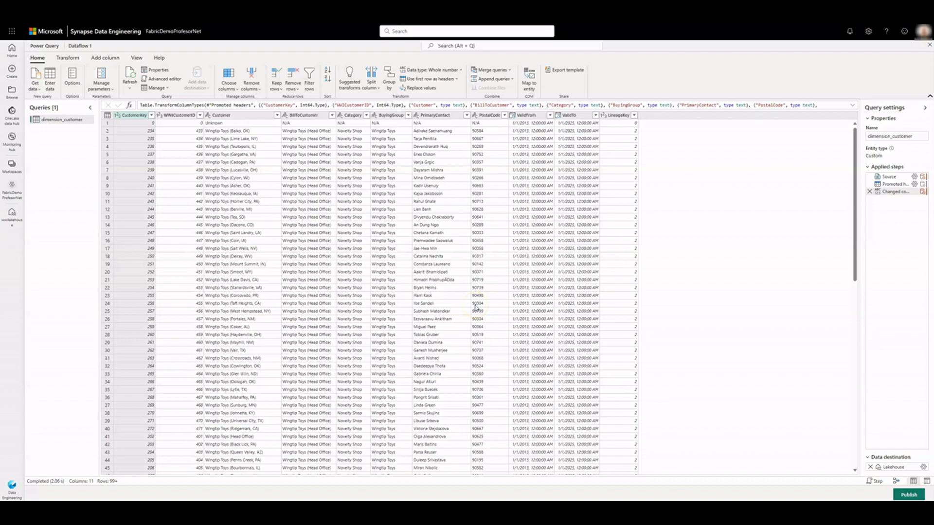
# Publish the dataflow and rename Dataflow 1 to DF Customer Dimension
pyautogui.click(909, 495)
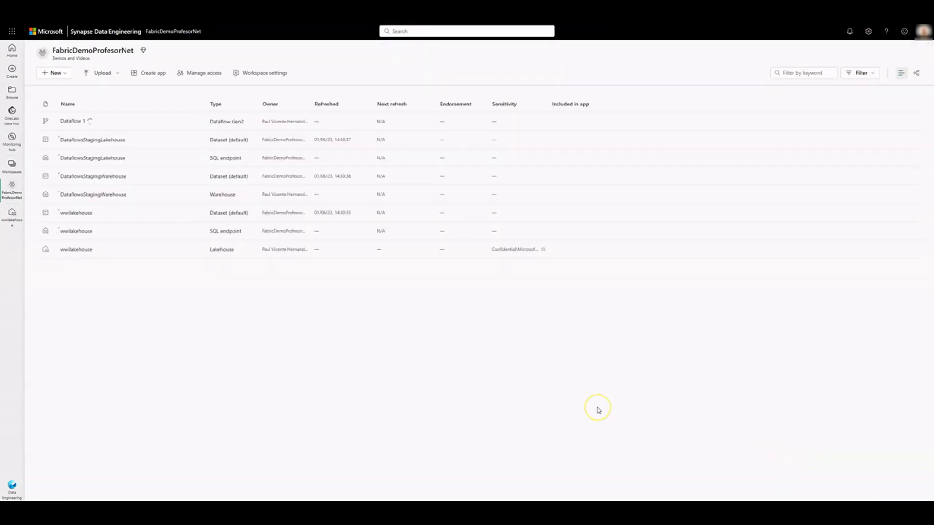
pyautogui.click(197, 122)
pyautogui.click(213, 176)
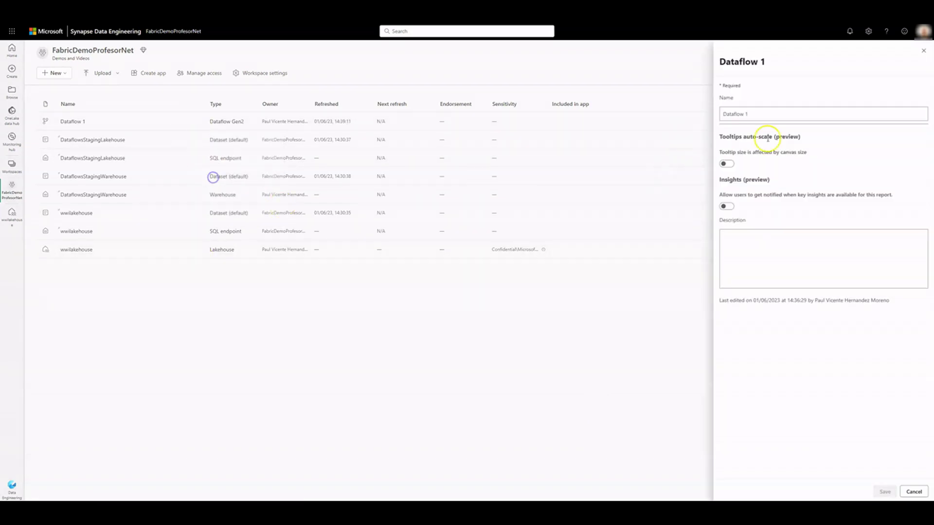
pyautogui.tripleClick(728, 115)
pyautogui.write('DF L')
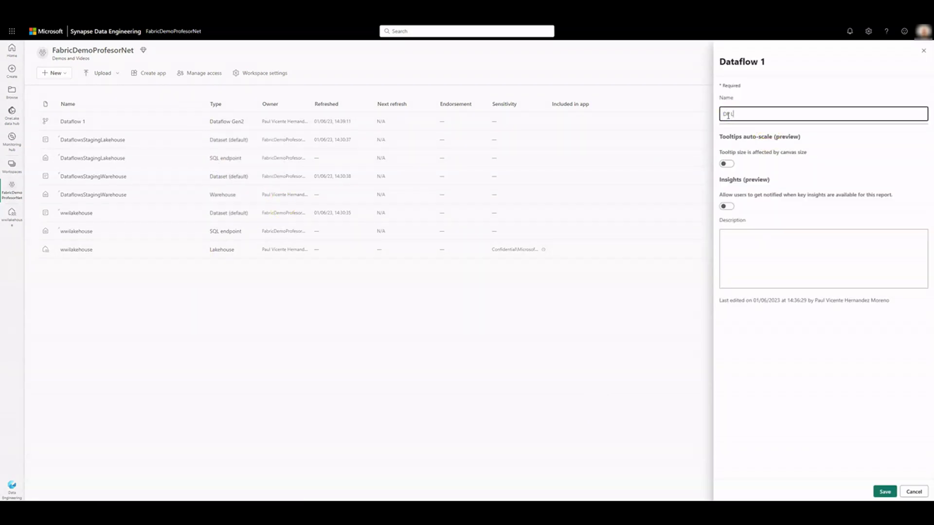
pyautogui.write('oatomer Dim')
# Copy the name into the description, save the properties, and refresh the dataflow
pyautogui.tripleClick(787, 115)
pyautogui.hotkey('ctrl', 'c')
pyautogui.click(803, 235)
pyautogui.hotkey('ctrl', 'v')
pyautogui.click(885, 491)
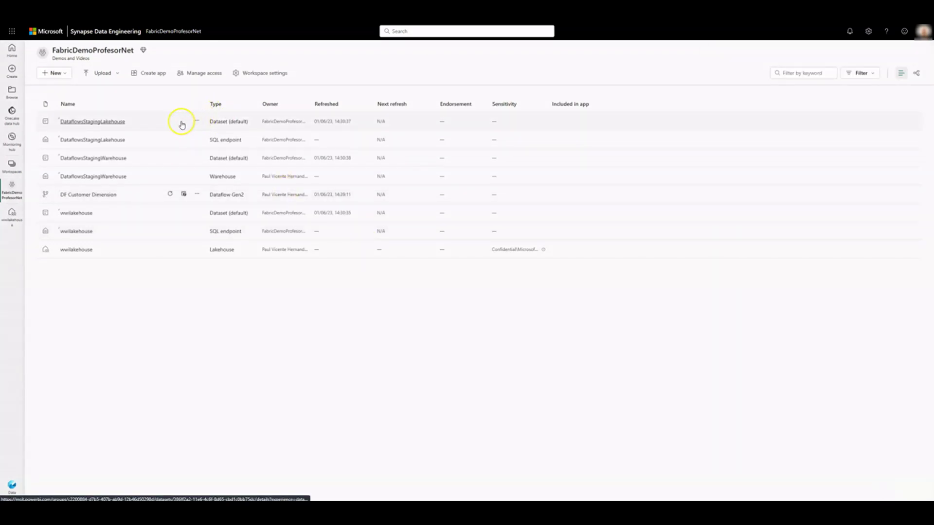
pyautogui.click(170, 194)
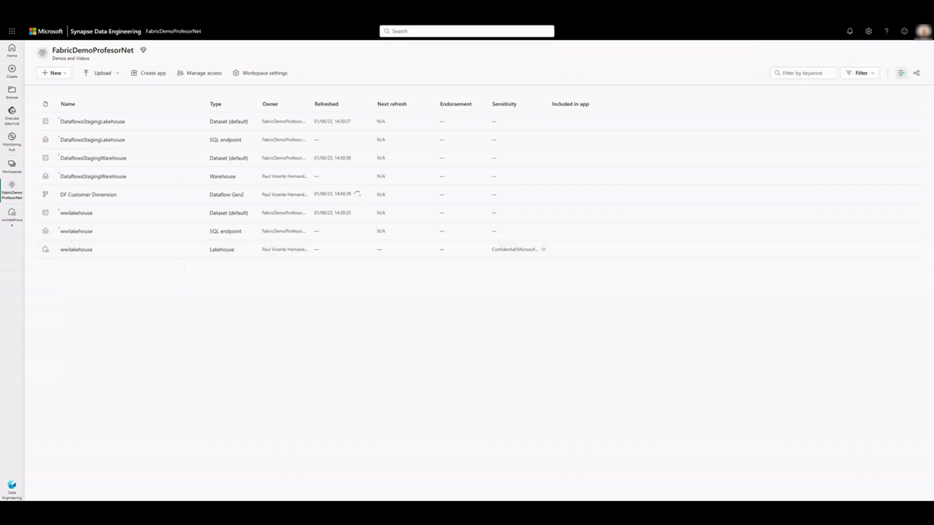
pyautogui.click(188, 289)
# Open wwilakehouse and preview the rows of the dimension_customer table
pyautogui.click(13, 218)
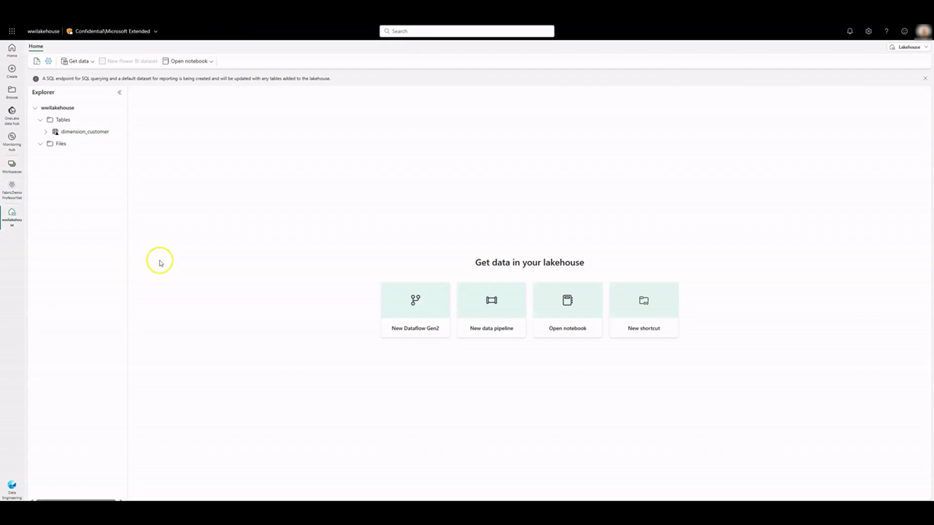
pyautogui.click(86, 133)
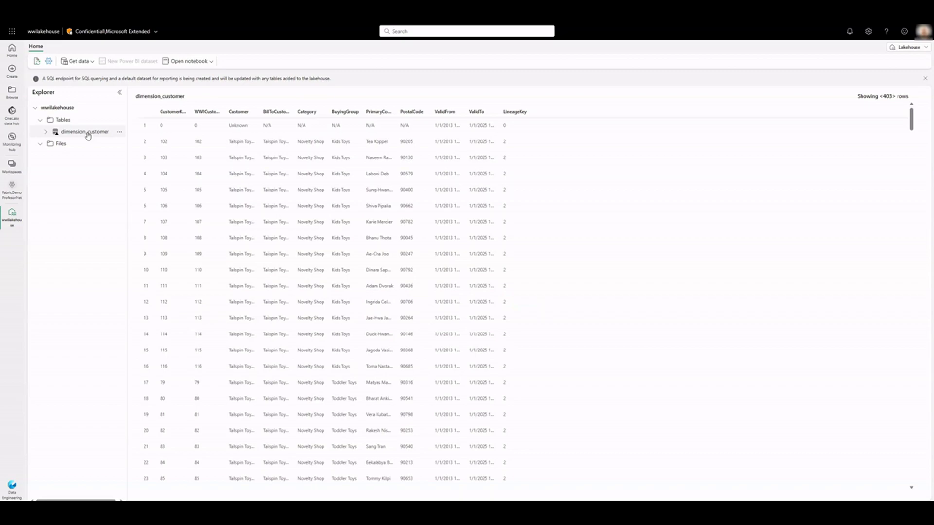
pyautogui.click(86, 170)
pyautogui.click(211, 61)
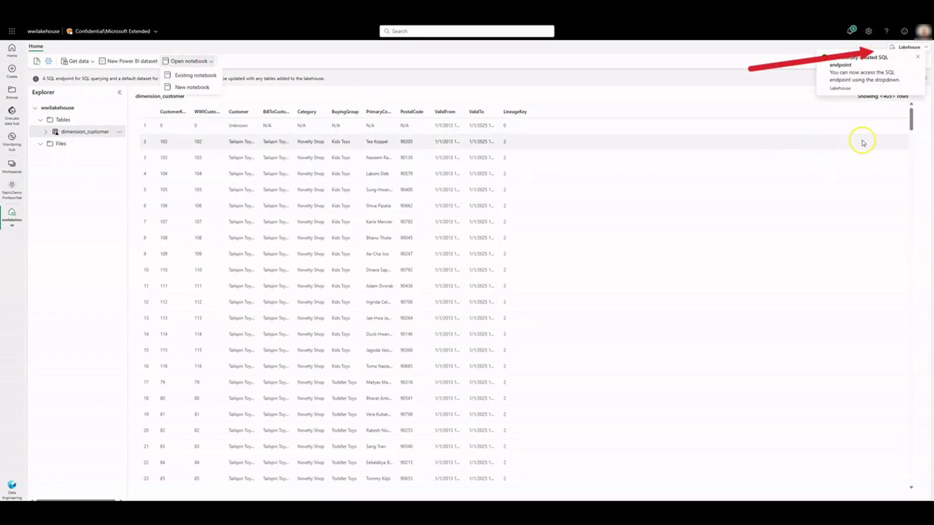
pyautogui.click(909, 47)
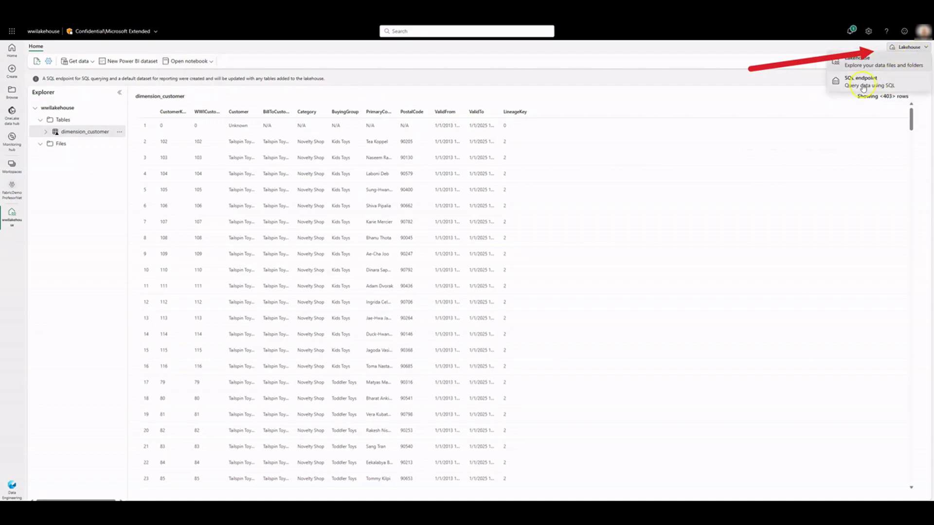
# On the SQL endpoint, write SELECT BuyingGroup, Count(*) AS Total FROM dimension_customer GROUP BY BuyingGroup
pyautogui.click(863, 88)
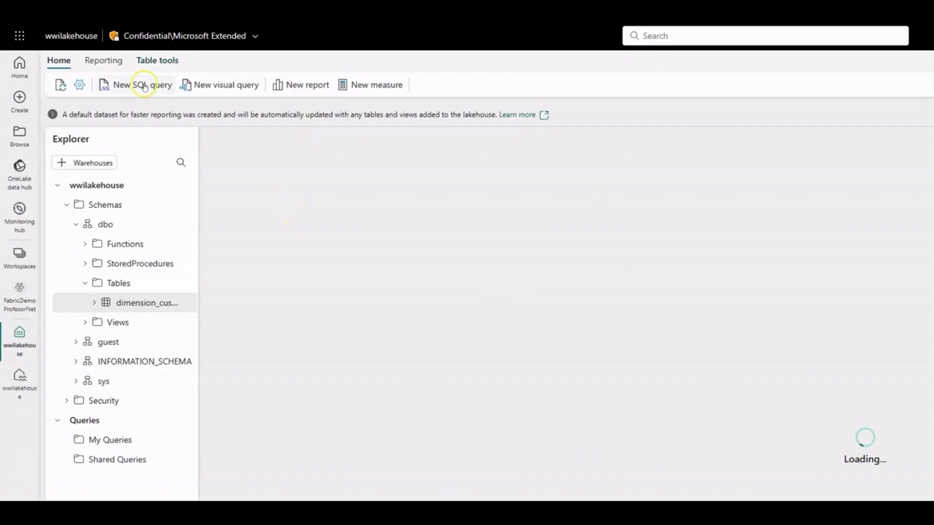
pyautogui.click(144, 87)
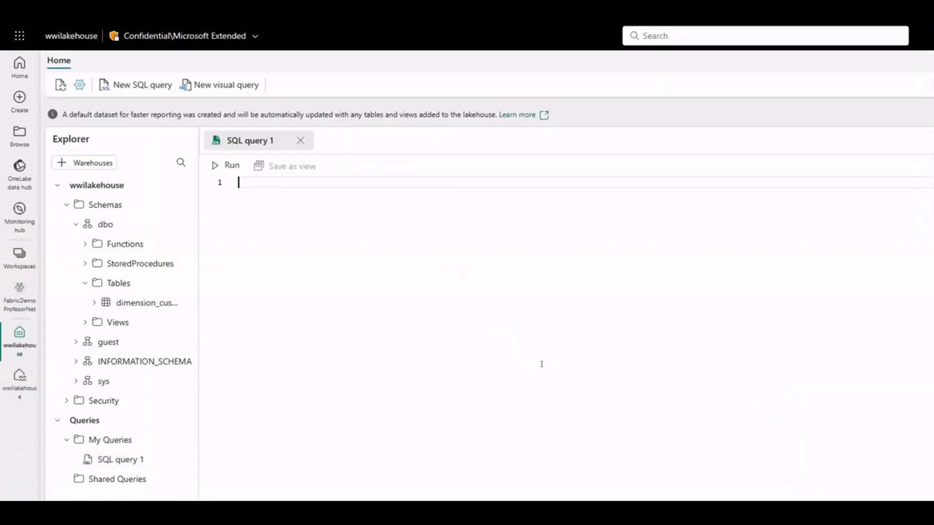
pyautogui.write('Select BuyingGroup,')
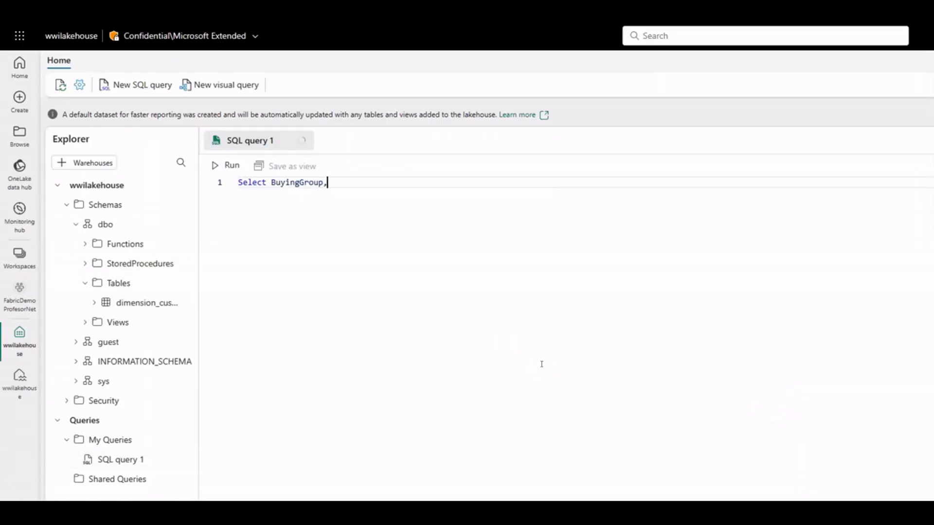
pyautogui.write(' Count(*) AS Total')
pyautogui.press('Return')
pyautogui.write('FROM d')
pyautogui.press('Tab')
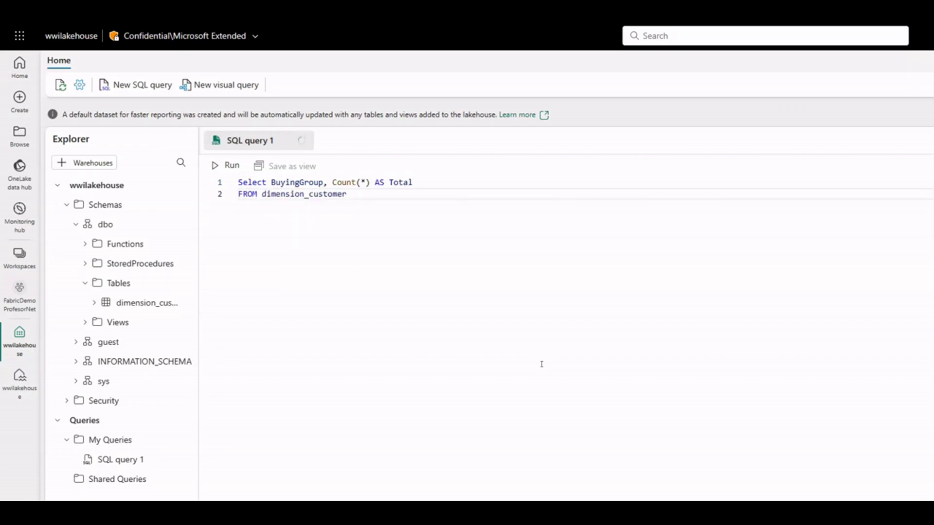
pyautogui.press('Return')
pyautogui.write('GROUP BY Buyi')
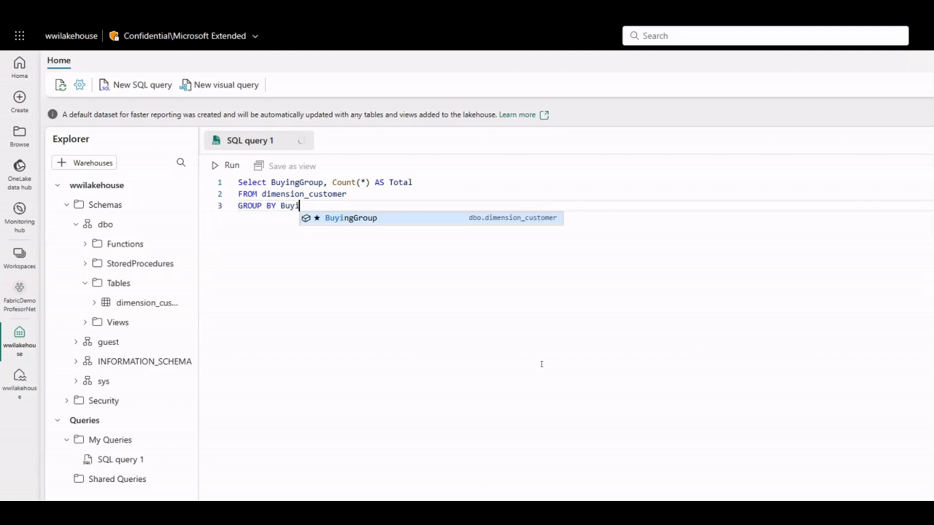
pyautogui.press('Tab')
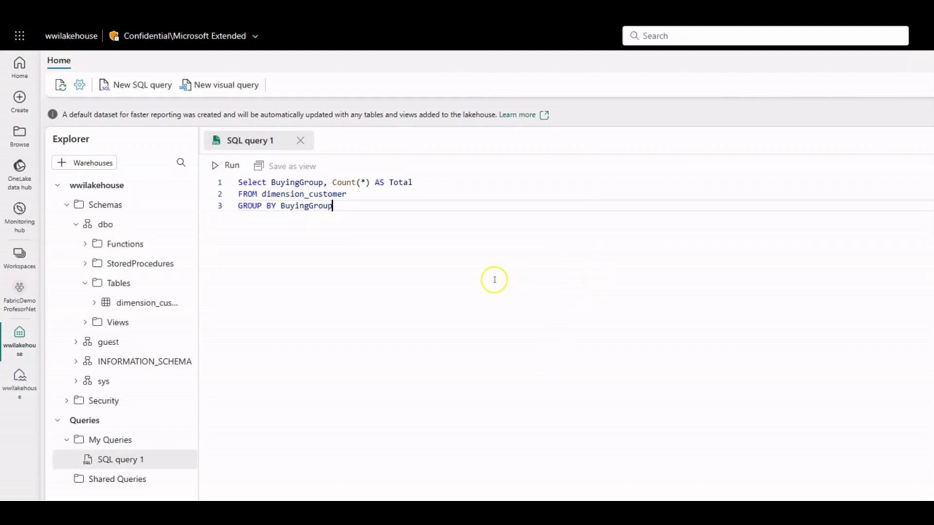
# Run the query for 5 BuyingGroup totals and rename it BuyingGroup Count
pyautogui.click(231, 166)
pyautogui.click(118, 290)
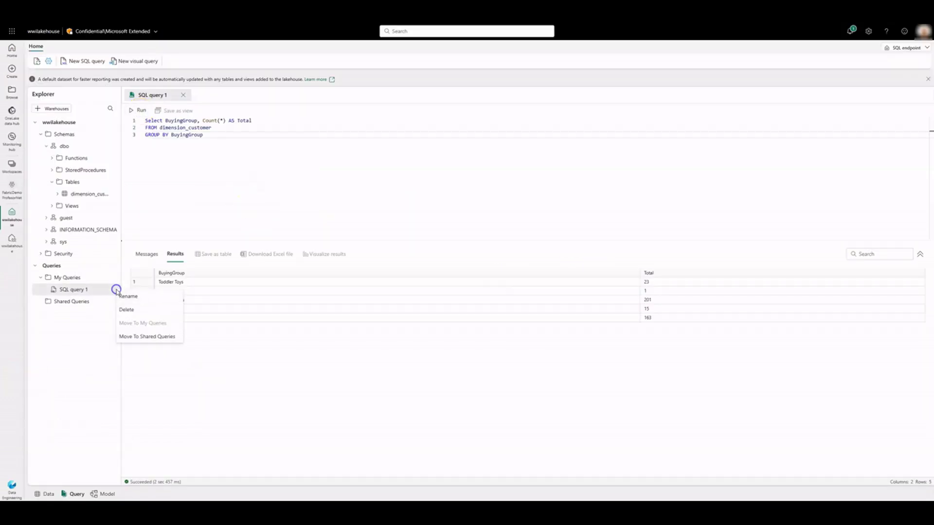
pyautogui.click(128, 298)
pyautogui.write('BuyingGroup Count')
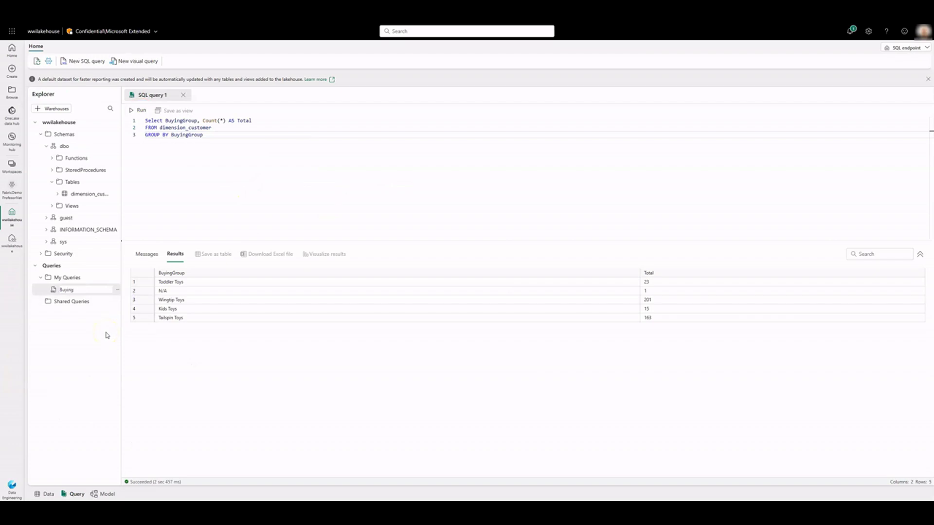
pyautogui.press('Return')
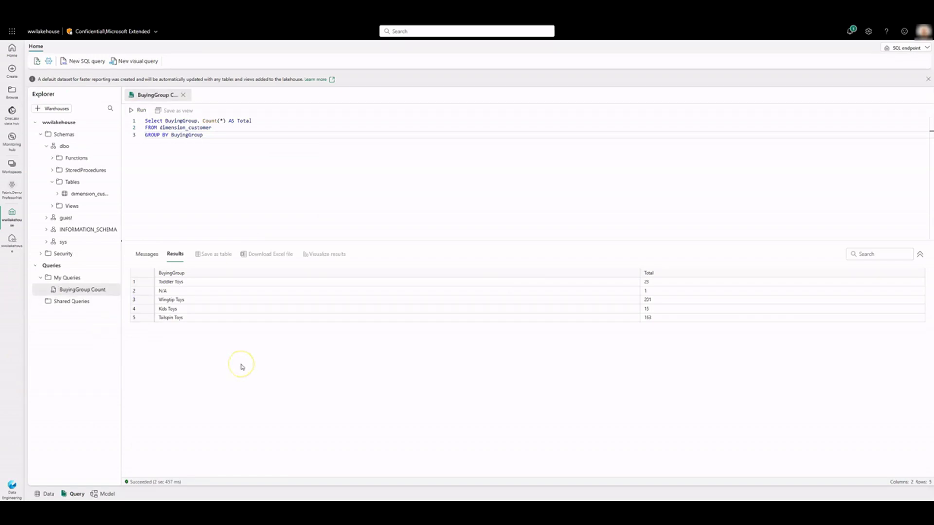
# Auto-create a quick summary report from the wwilakehouse dataset
pyautogui.click(13, 188)
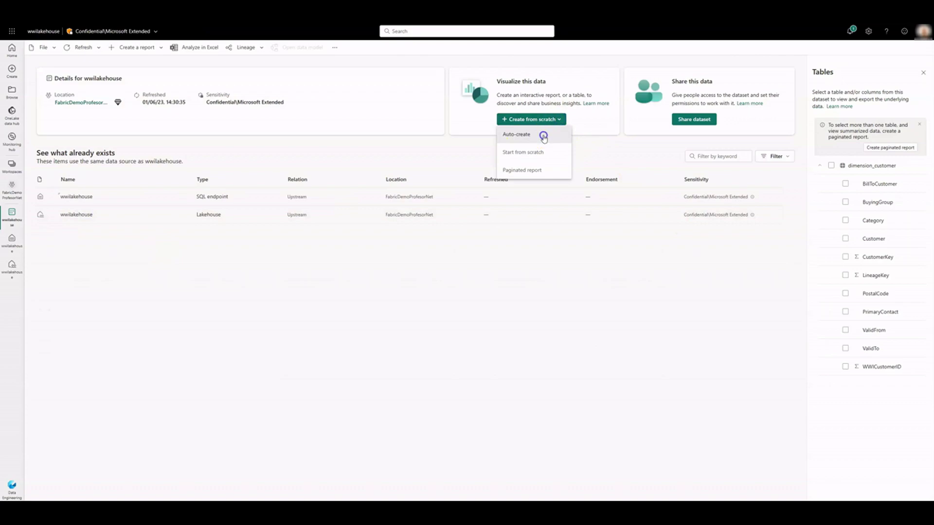
pyautogui.click(542, 135)
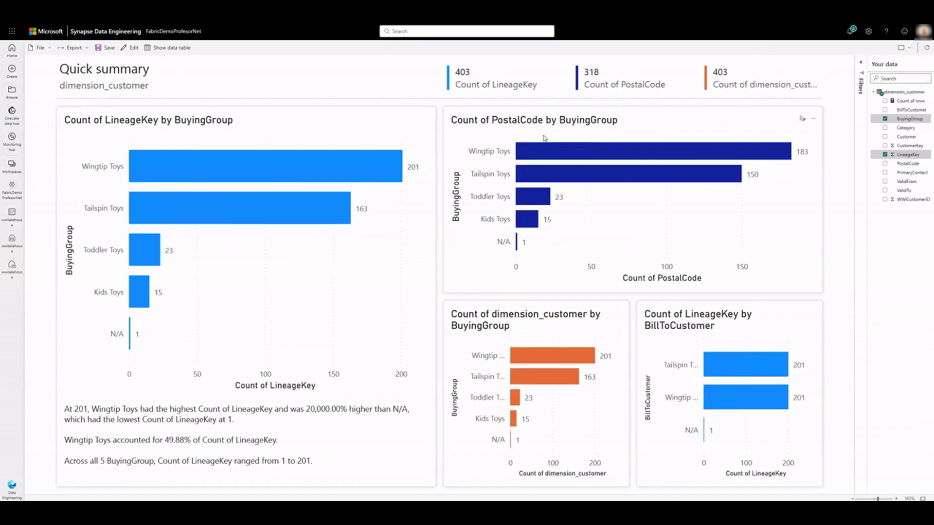
pyautogui.moveTo(555, 152)
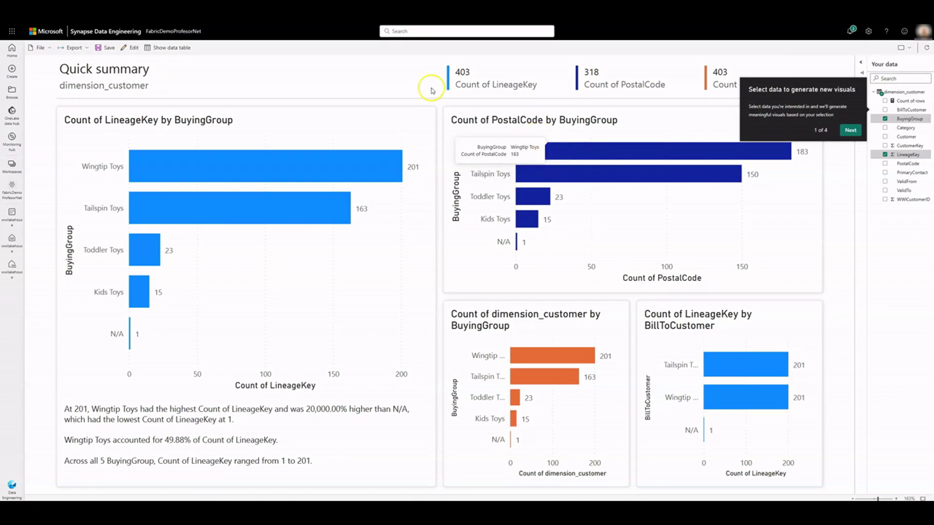
# Save the generated report as Dim_Customer_Exploration
pyautogui.click(108, 47)
pyautogui.write('Dim_Customer_Exploration')
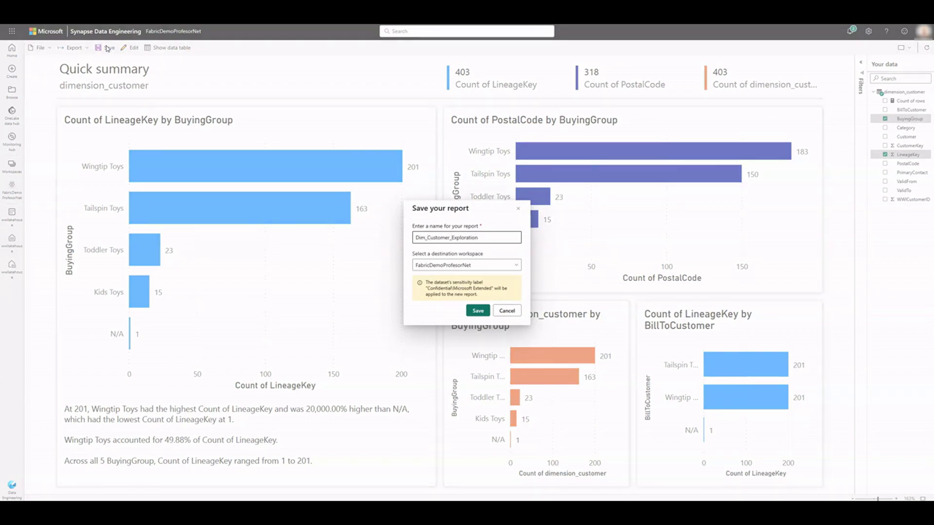
pyautogui.click(478, 310)
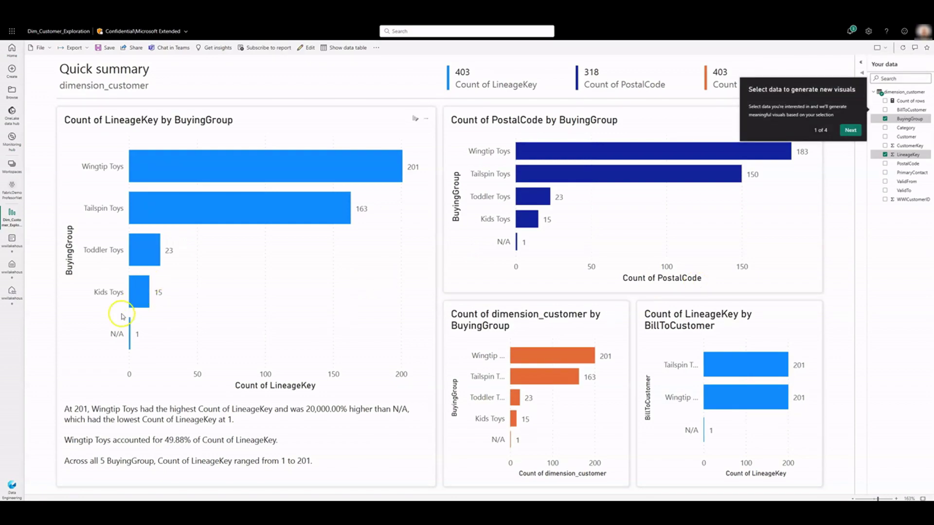
pyautogui.click(12, 486)
# Switch to Data Factory and create the data pipeline IngestDataFromSourceToLakehouse
pyautogui.click(63, 425)
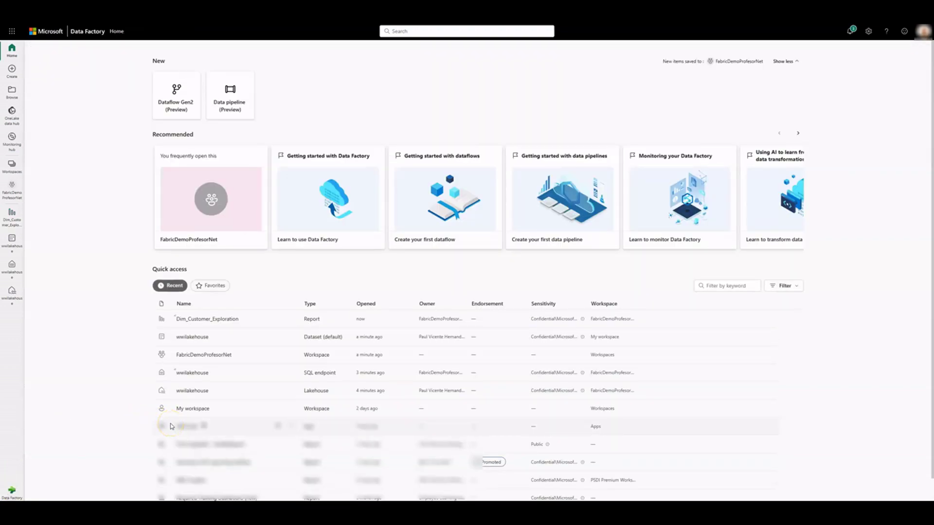
pyautogui.click(247, 93)
pyautogui.hotkey('ctrl', 'a')
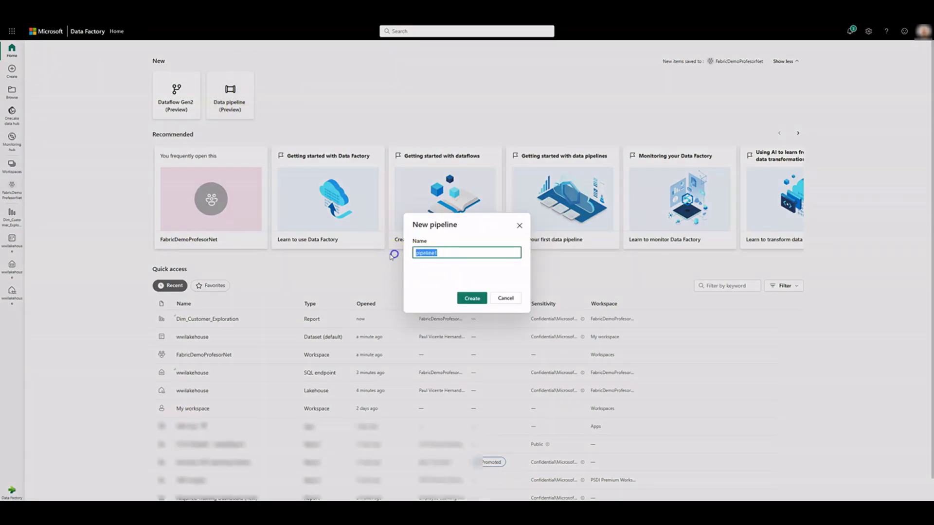
pyautogui.write('IngestDataFromSourceToLakehouse')
pyautogui.click(470, 297)
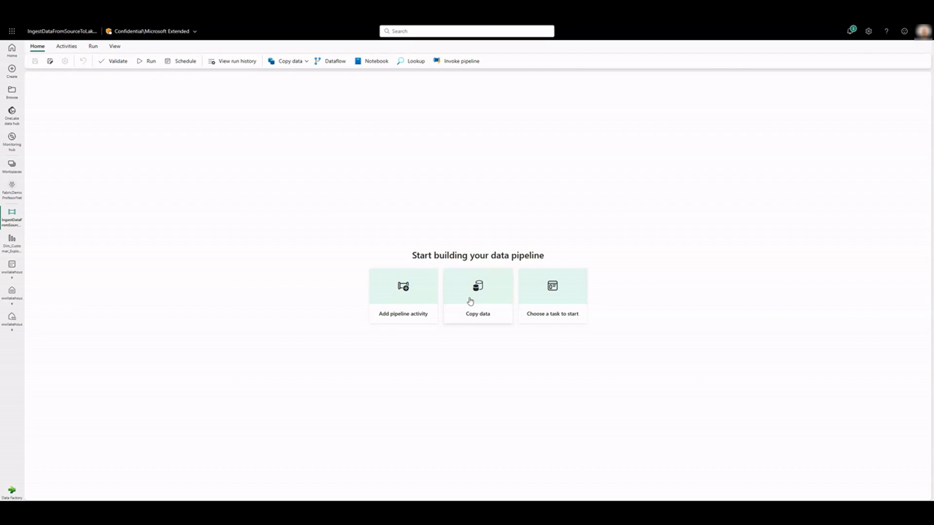
# Add a Copy data activity named 'CD to Lakehouse' and open its source connection list
pyautogui.click(400, 298)
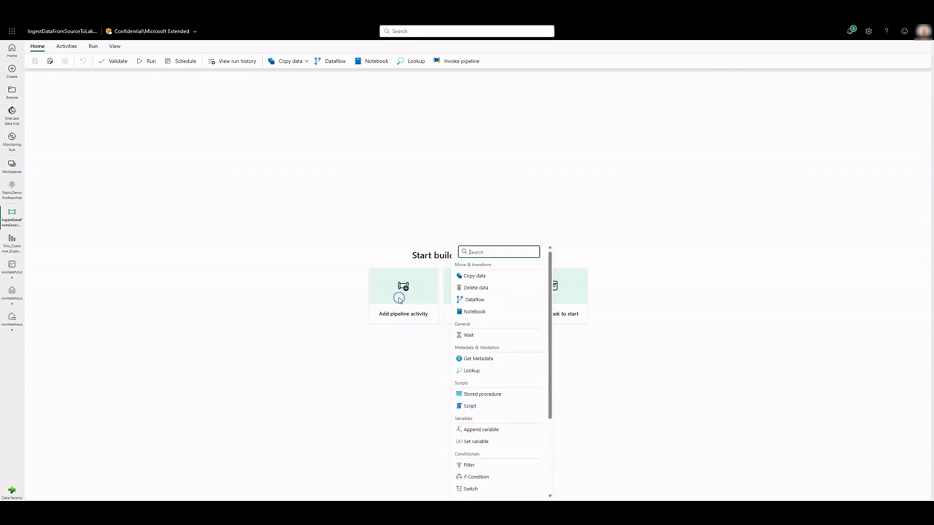
pyautogui.click(475, 275)
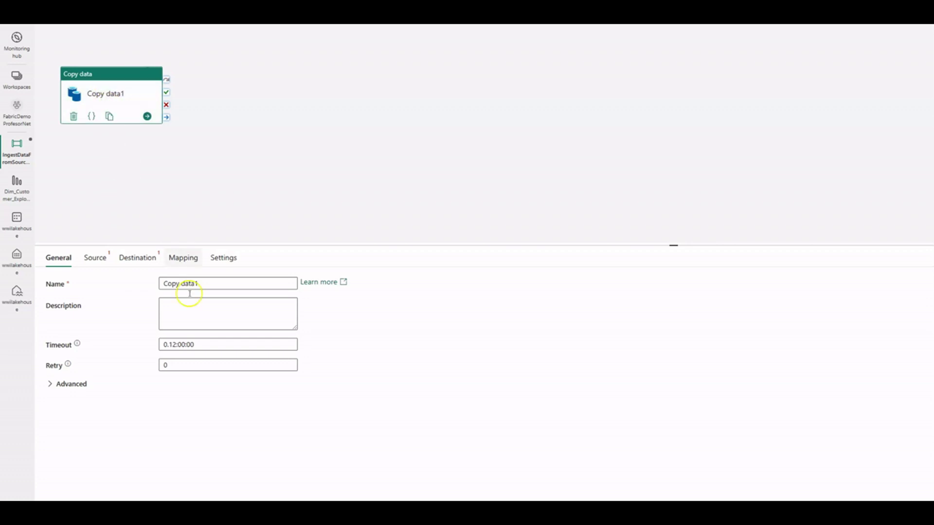
pyautogui.tripleClick(164, 285)
pyautogui.write('CD to')
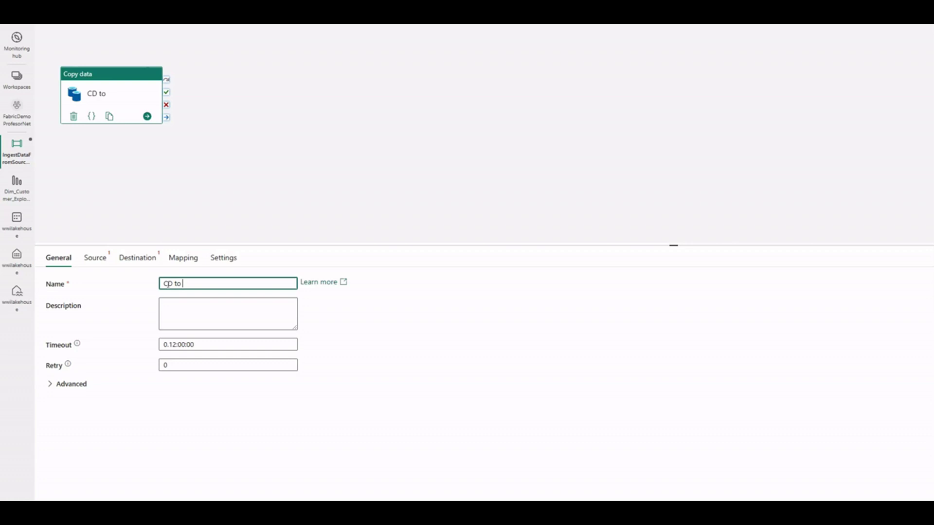
pyautogui.write(' Lakehouse')
pyautogui.click(96, 259)
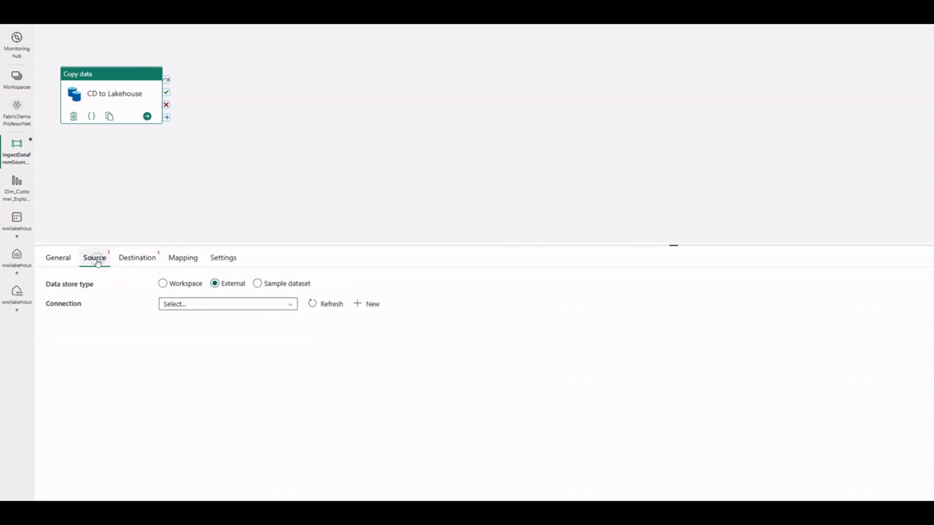
pyautogui.click(223, 305)
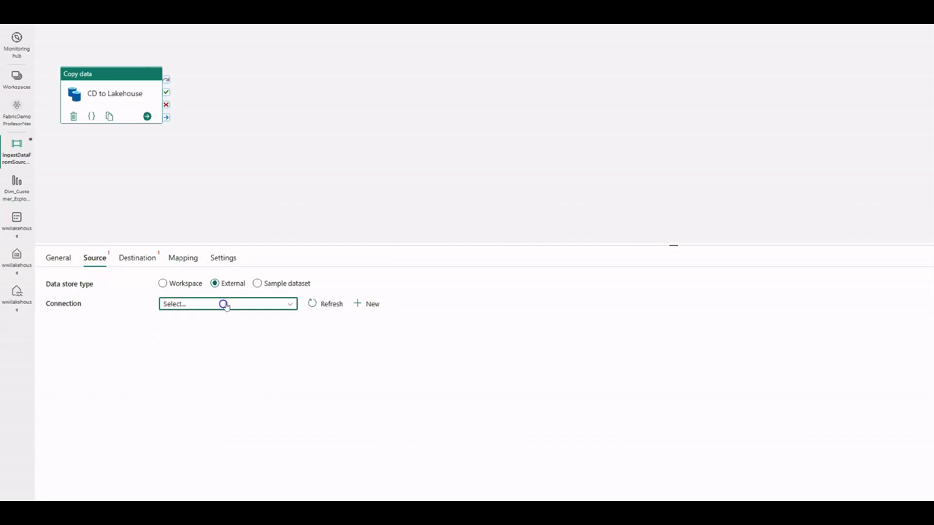
pyautogui.click(236, 291)
pyautogui.click(366, 304)
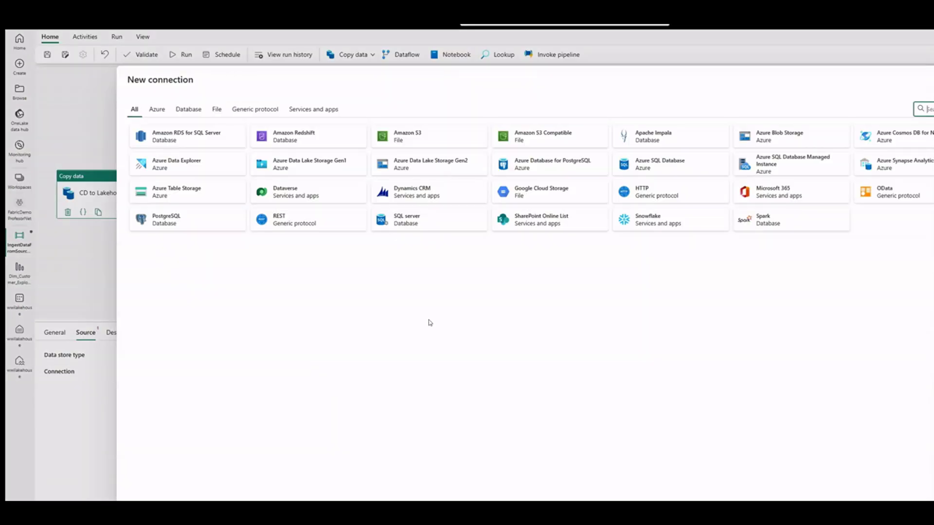
pyautogui.click(157, 109)
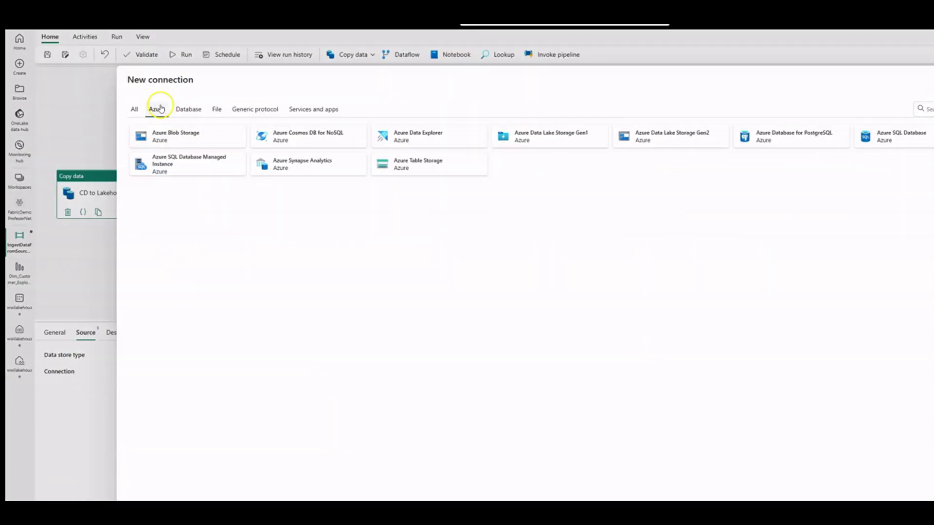
pyautogui.click(219, 141)
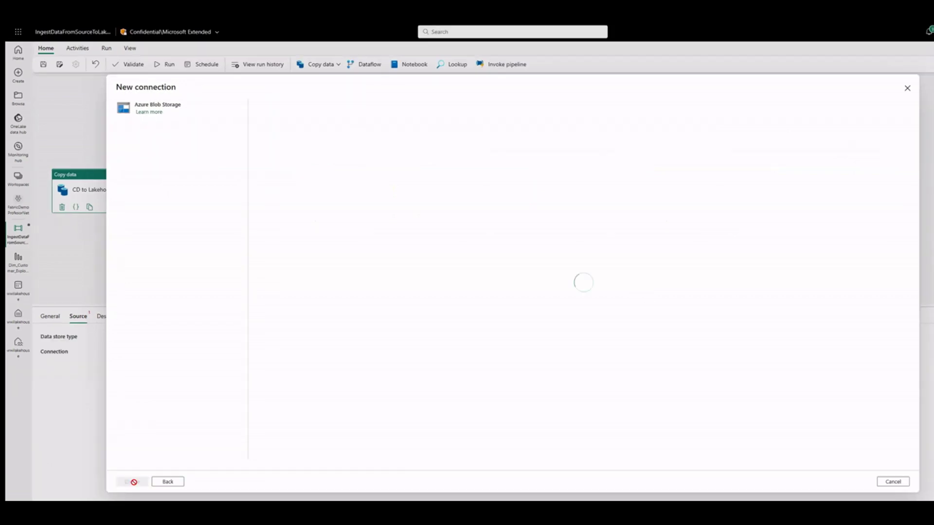
pyautogui.click(292, 124)
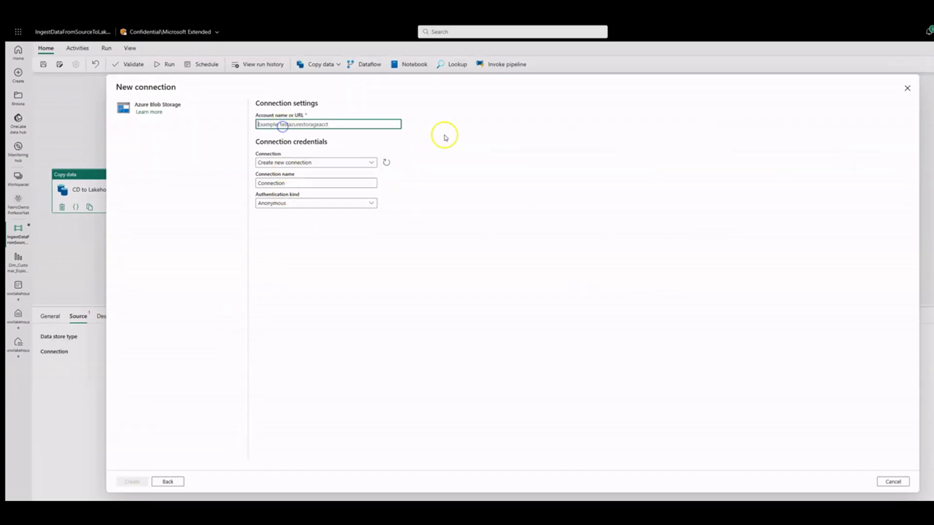
pyautogui.write('https://azure')
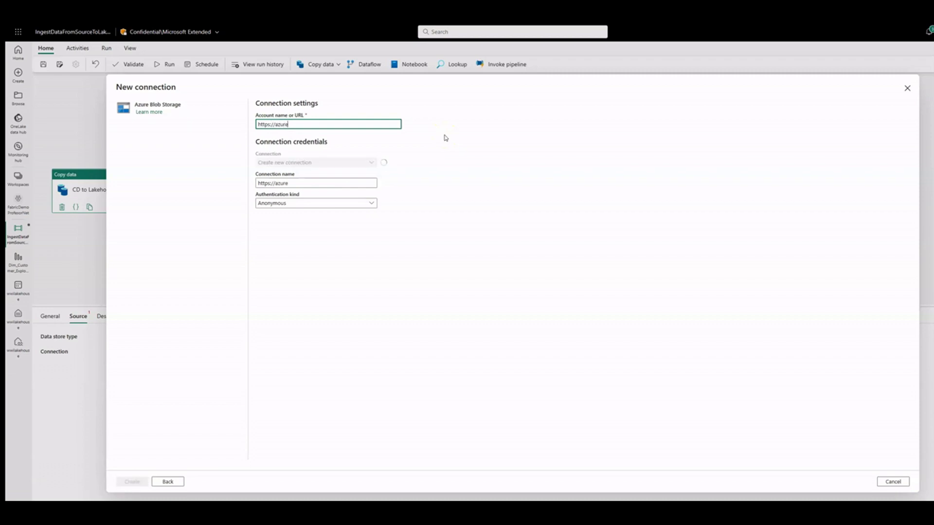
pyautogui.write('synapsestorage.blob.core.wi')
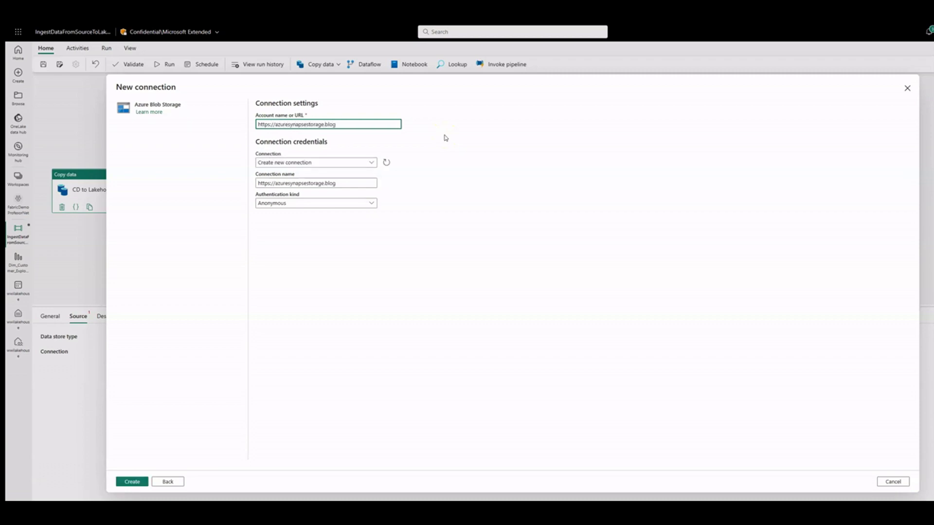
pyautogui.write('ndows.')
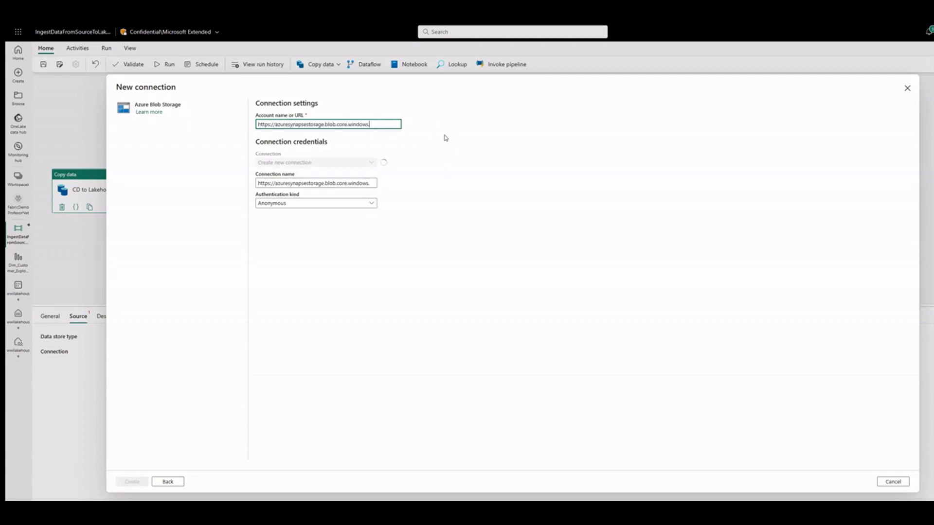
pyautogui.write('net/sampledata')
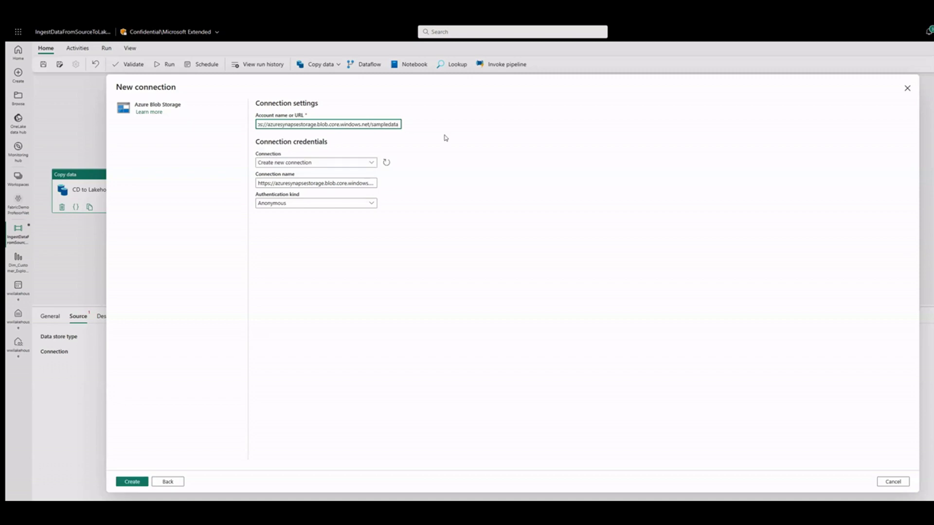
pyautogui.tripleClick(334, 184)
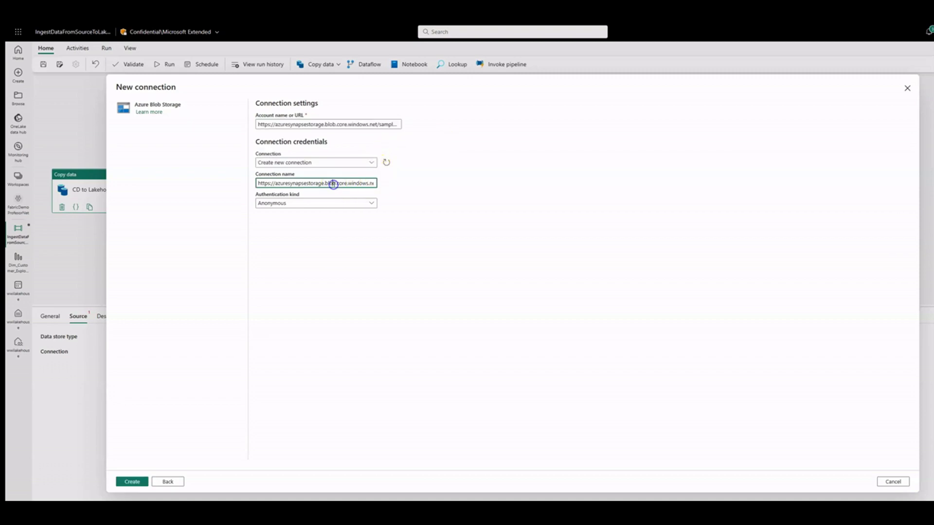
pyautogui.write('wwisampledata')
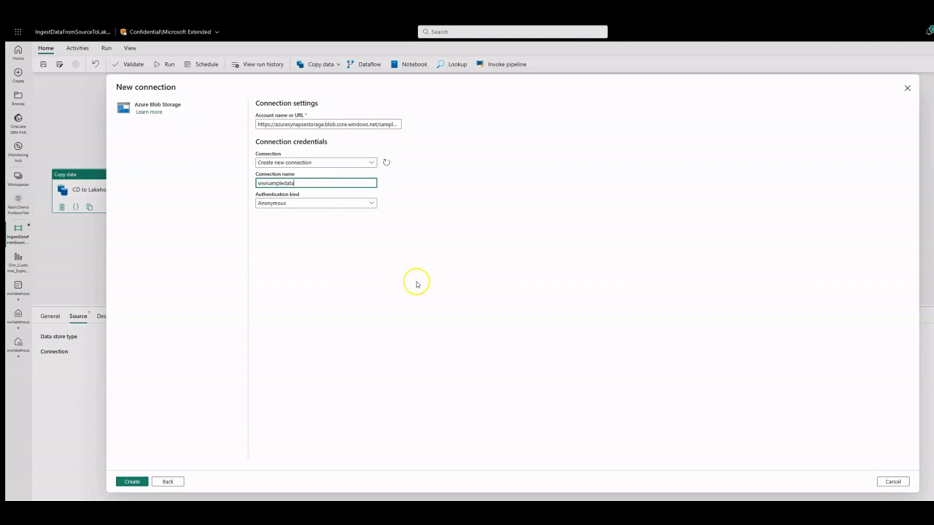
pyautogui.click(139, 483)
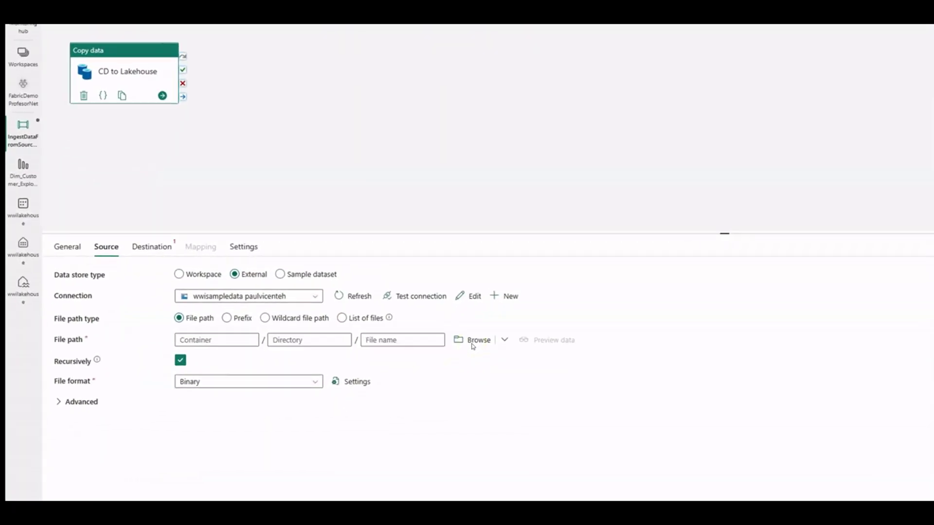
# Set the source file path to container sampledata and directory WideWorldImportersDW/parquet
pyautogui.click(166, 381)
pyautogui.write('sampledata')
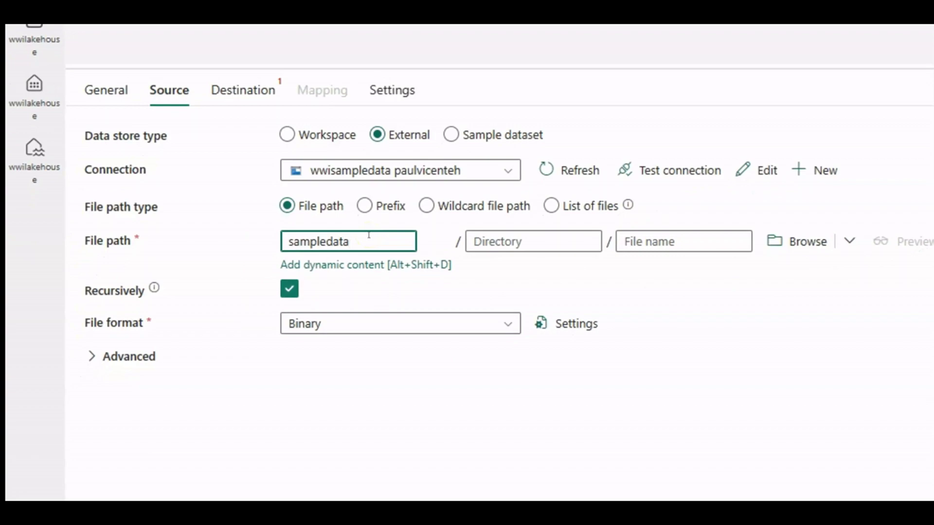
pyautogui.press('Tab')
pyautogui.write('WideWorld')
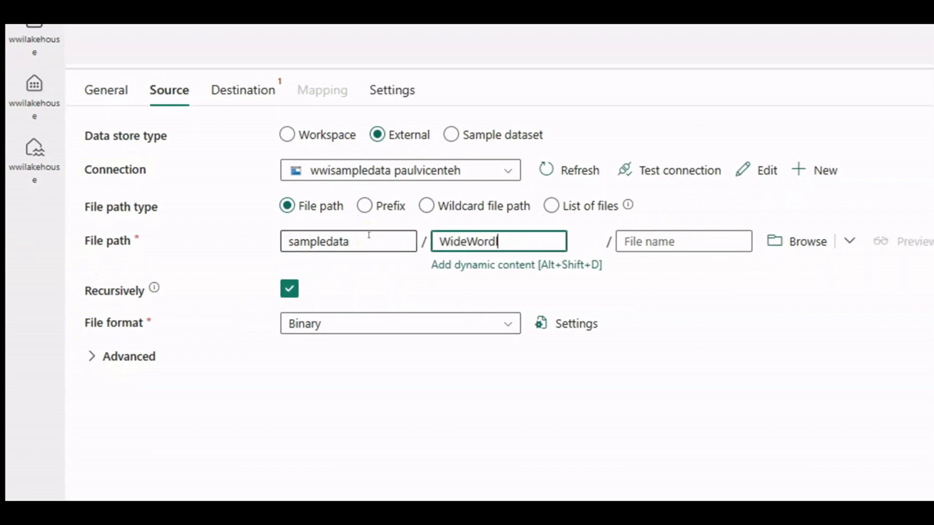
pyautogui.write('Importers')
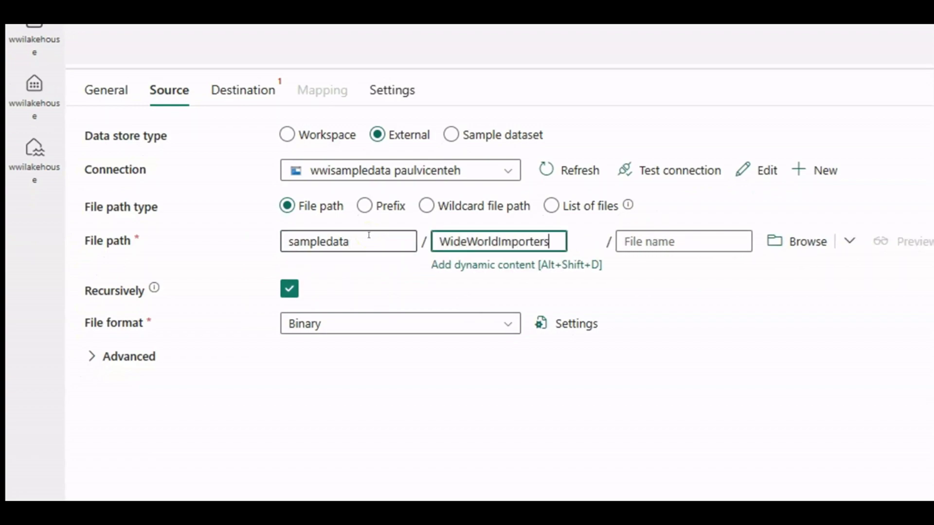
pyautogui.write('DW')
pyautogui.press('Tab')
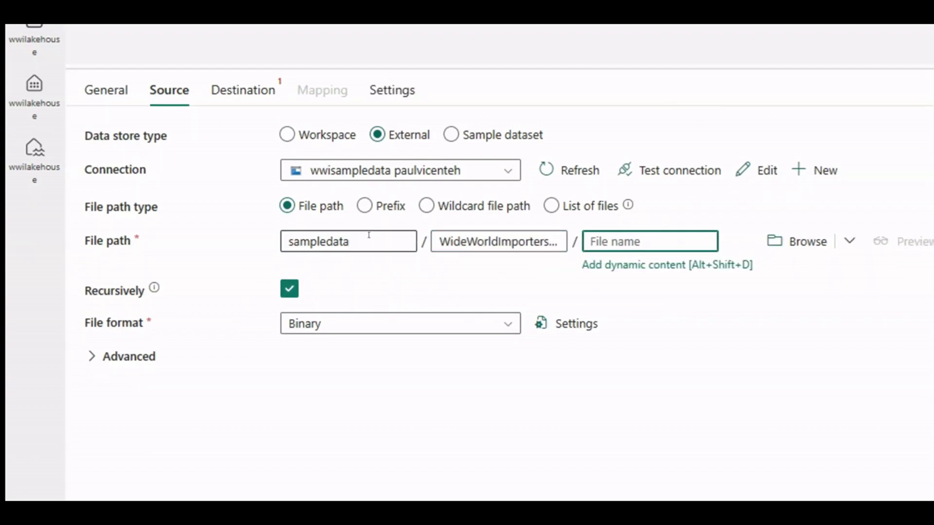
pyautogui.click(559, 238)
pyautogui.write('/parquet')
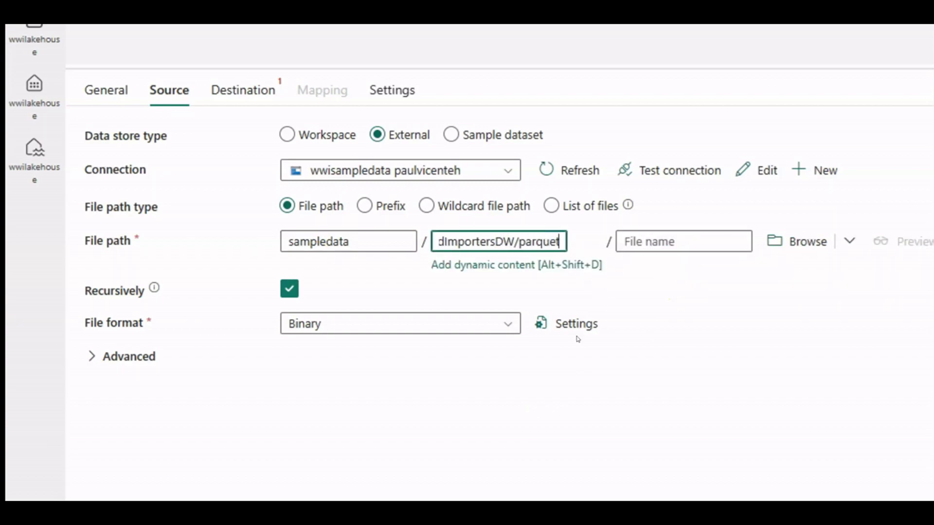
pyautogui.click(376, 389)
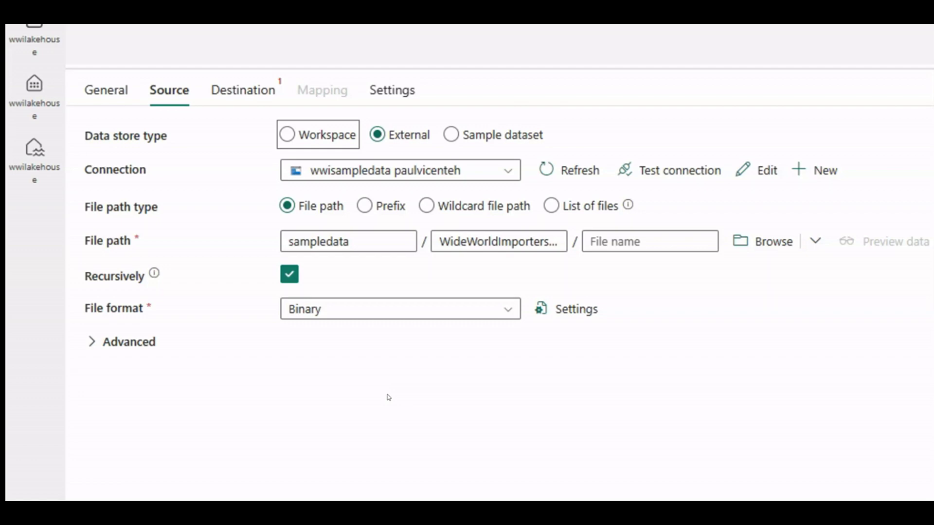
pyautogui.click(243, 97)
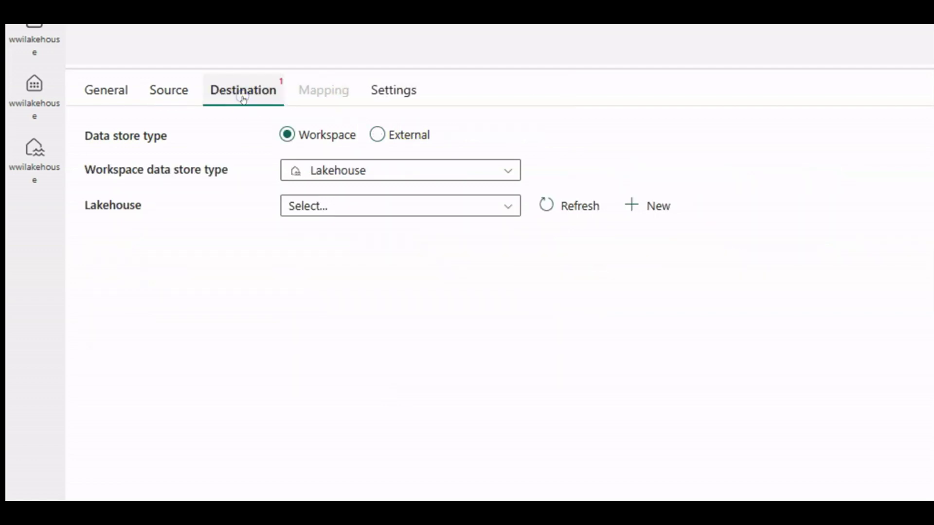
# Set the destination to wwilakehouse, root folder Files, directory wwi-raw-data
pyautogui.click(356, 213)
pyautogui.click(339, 353)
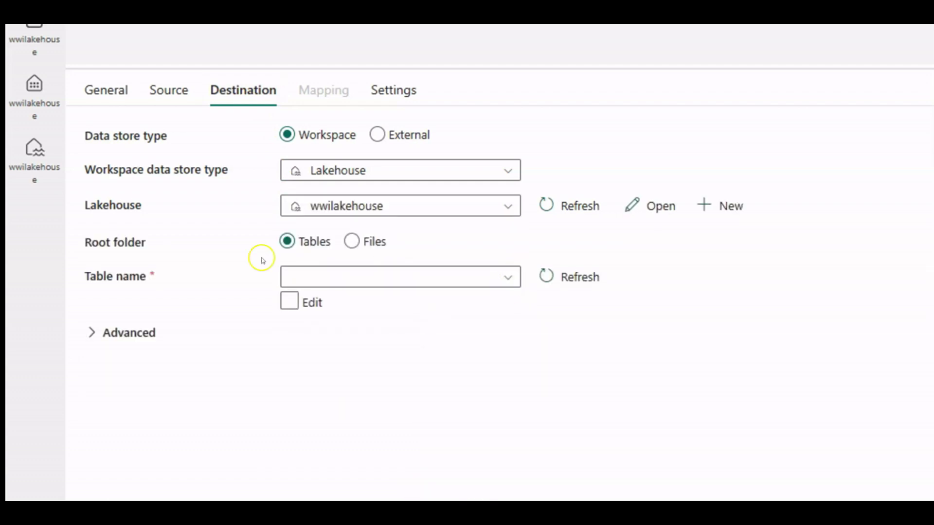
pyautogui.click(353, 241)
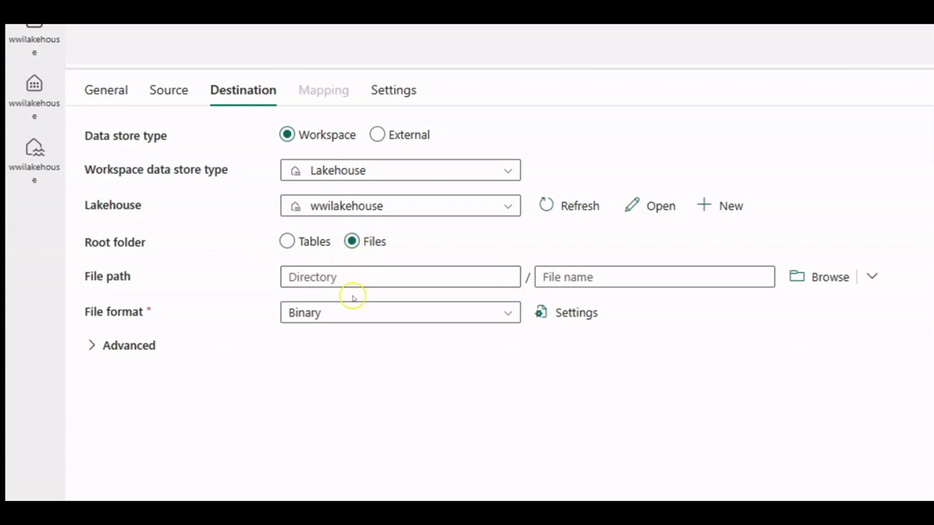
pyautogui.click(396, 276)
pyautogui.write('wwi.')
pyautogui.press('BackSpace')
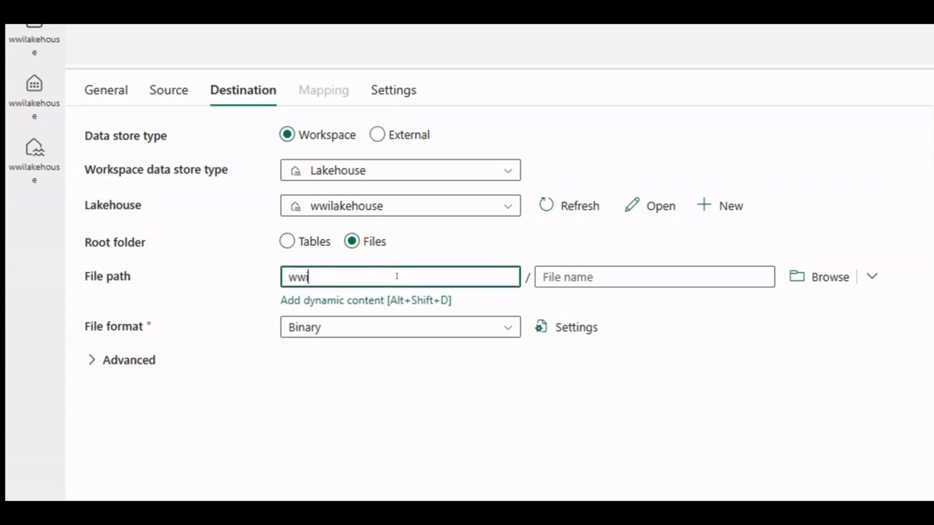
pyautogui.write('-raw.da')
pyautogui.press('BackSpace')
pyautogui.press('BackSpace')
pyautogui.press('BackSpace')
pyautogui.write('-data')
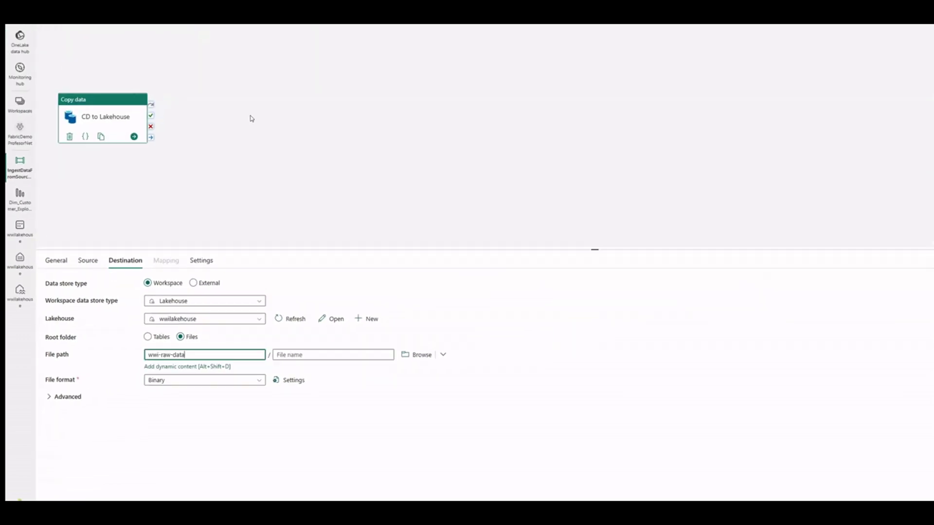
# Run the pipeline, refresh the output until CD to Lakehouse shows Succeeded, then return to the workspace
pyautogui.click(146, 61)
pyautogui.click(156, 108)
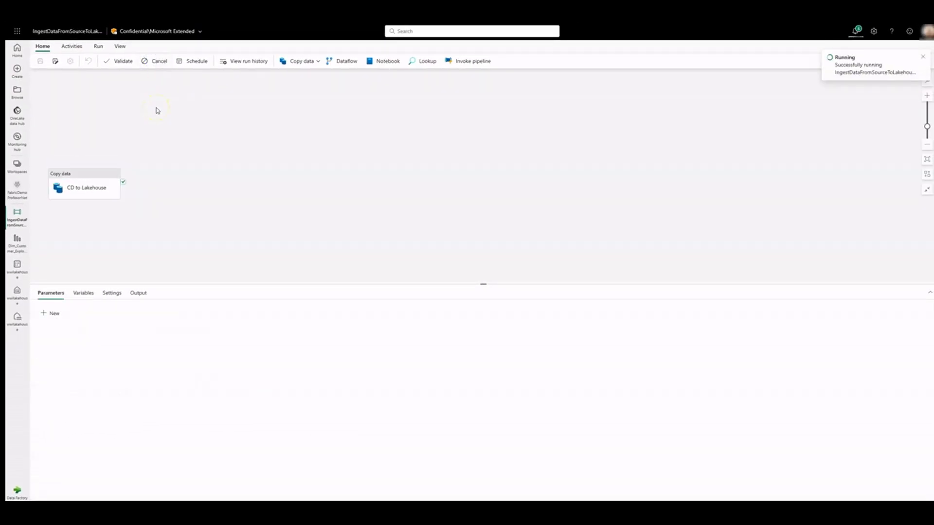
pyautogui.click(137, 293)
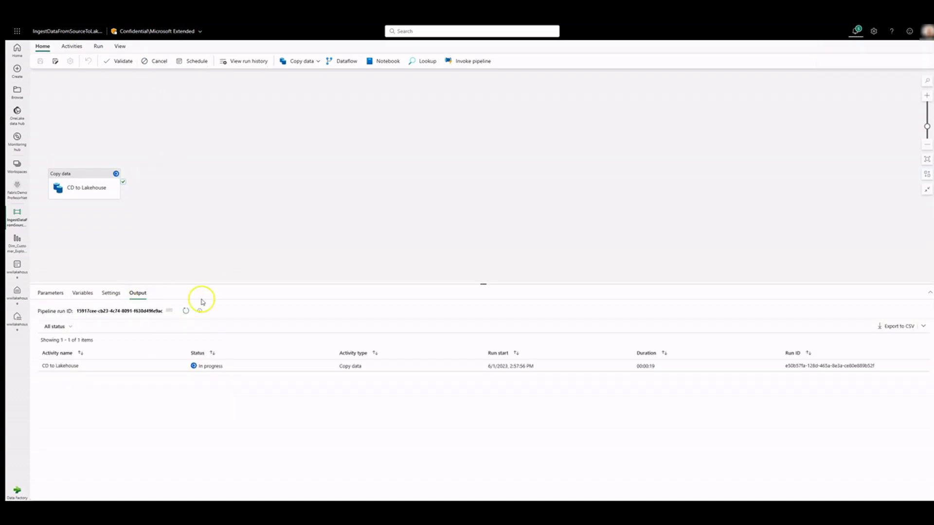
pyautogui.click(185, 311)
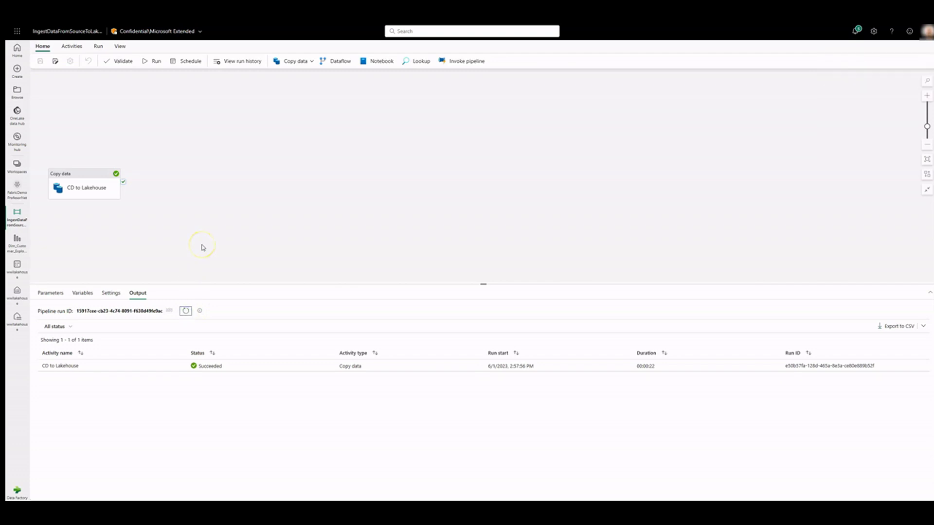
pyautogui.click(17, 188)
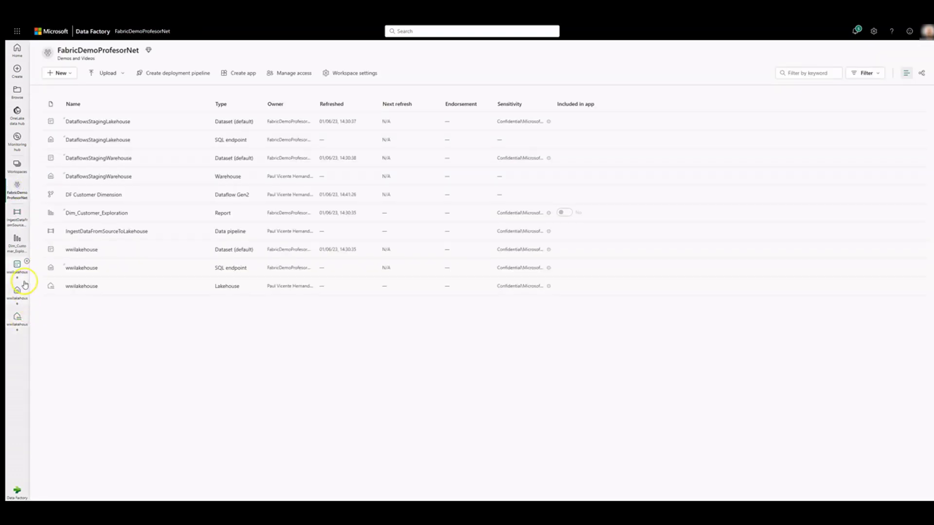
# Close the open Dim_Customer_Exploration report and wwilakehouse items in the left nav
pyautogui.click(27, 235)
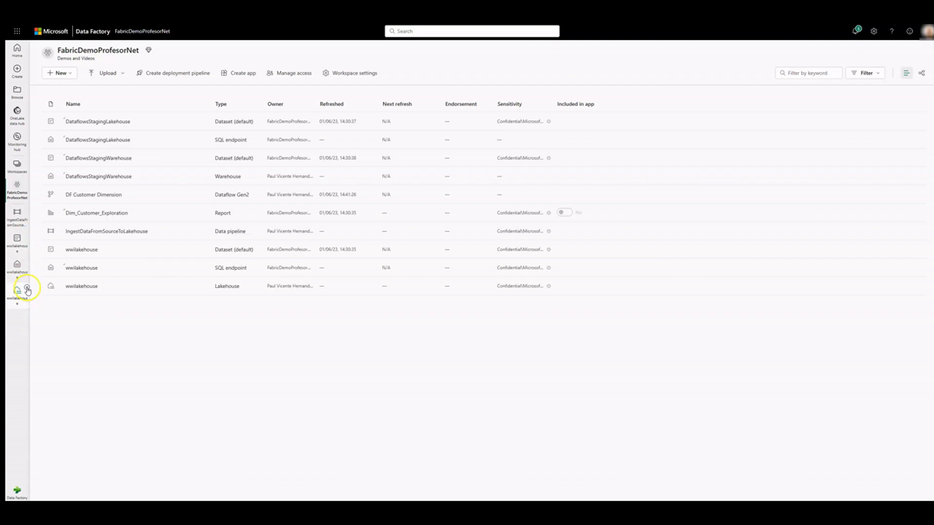
pyautogui.click(26, 287)
pyautogui.click(26, 262)
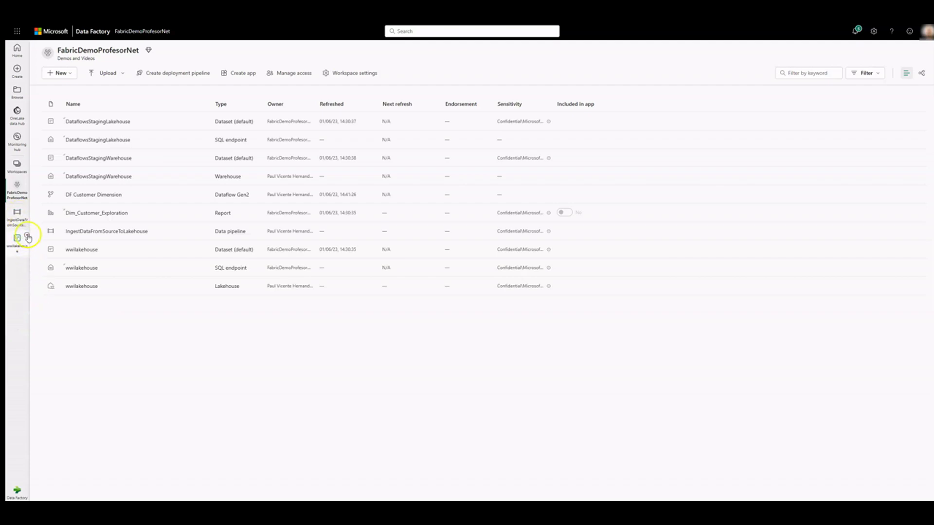
pyautogui.click(27, 235)
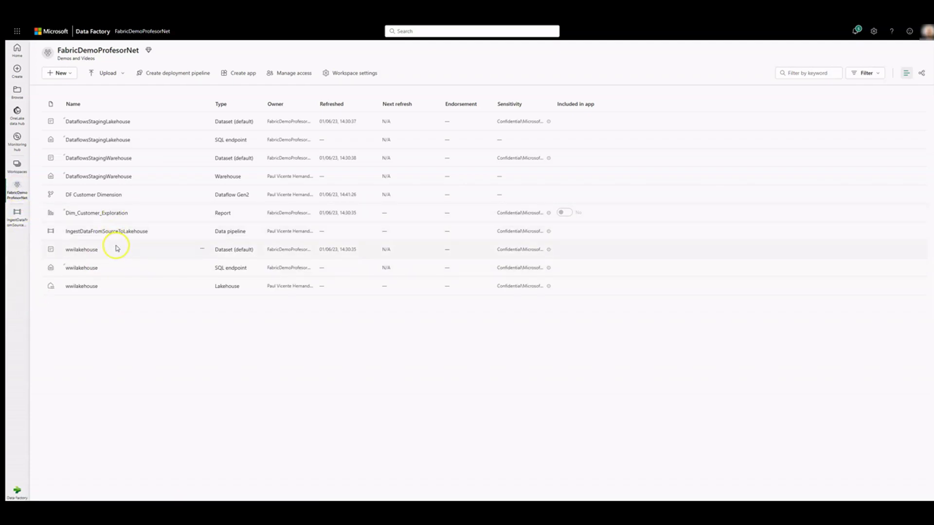
# Open wwilakehouse, expand Files > wwi-raw-data > full and incremental, and widen the Explorer
pyautogui.click(90, 286)
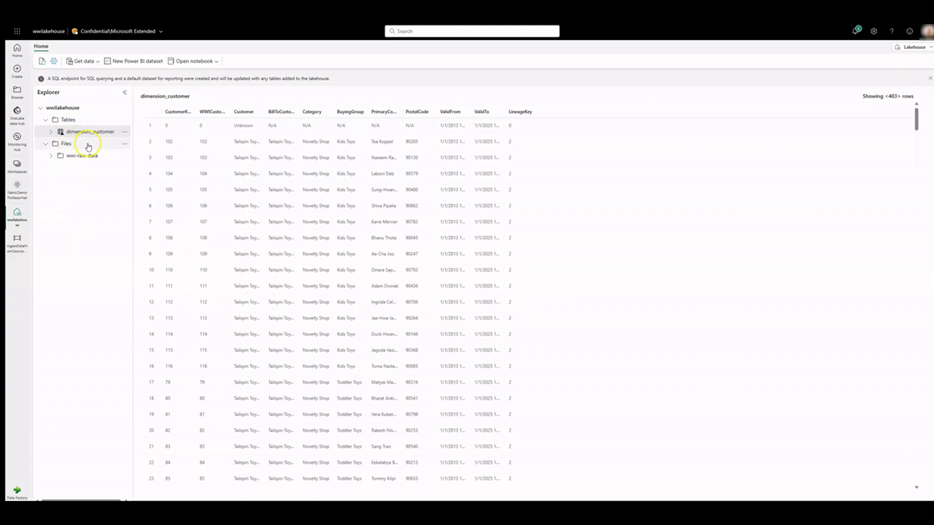
pyautogui.click(51, 156)
pyautogui.click(57, 168)
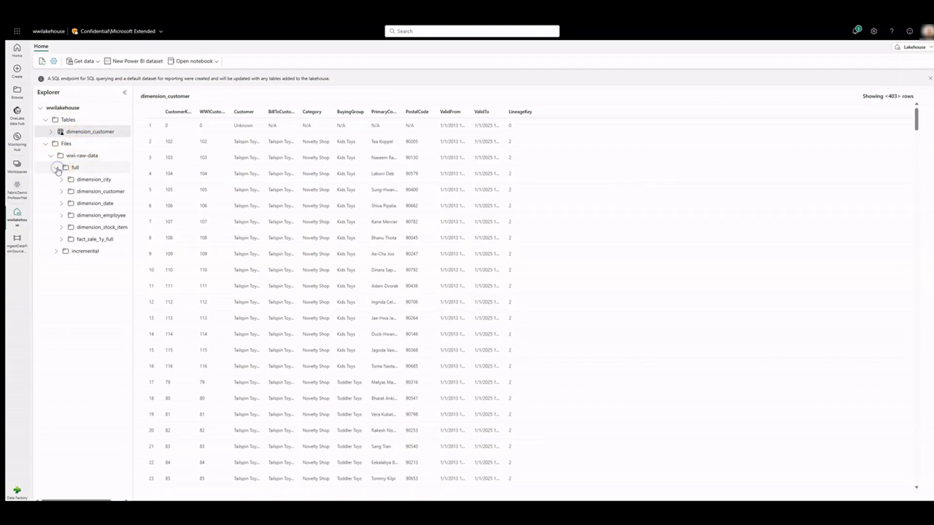
pyautogui.click(56, 251)
pyautogui.moveTo(133, 286); pyautogui.dragTo(192, 286)
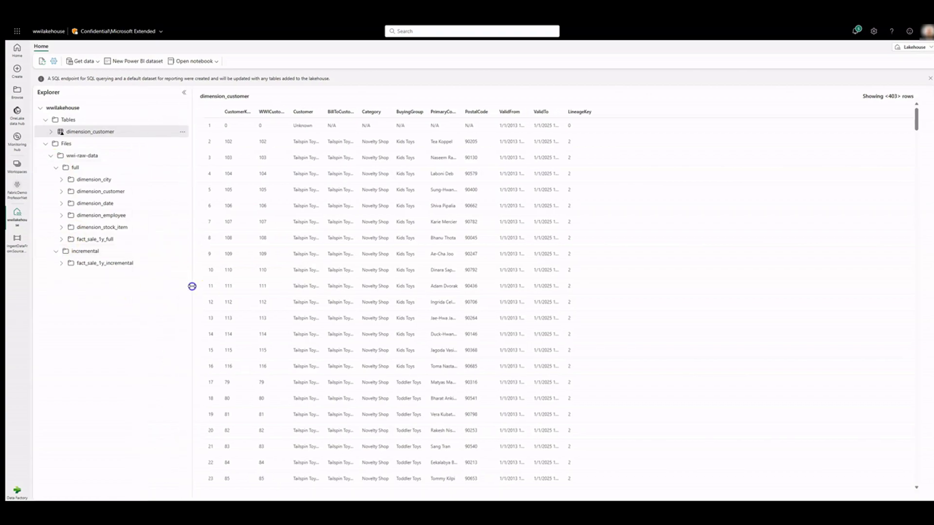
# In Synapse Data Engineering, upload both notebook .ipynb files, then return to wwilakehouse
pyautogui.click(17, 491)
pyautogui.click(61, 459)
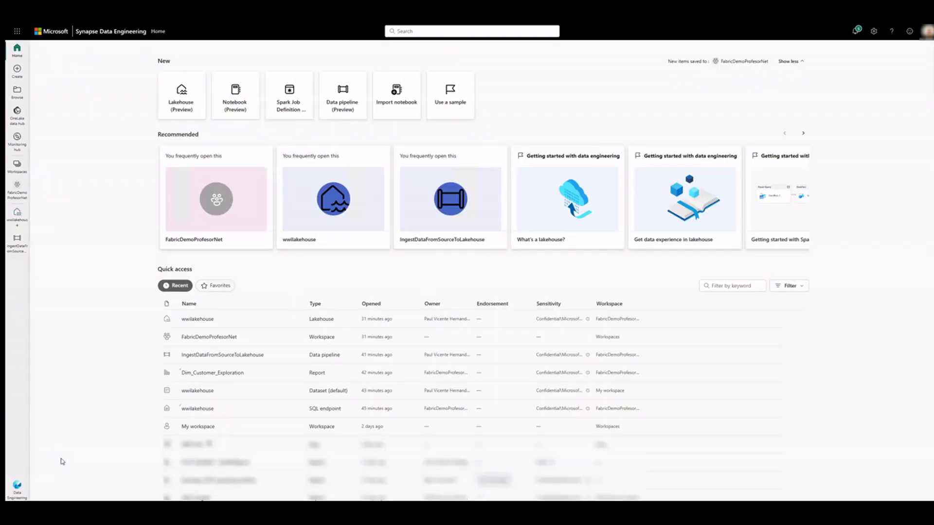
pyautogui.click(396, 95)
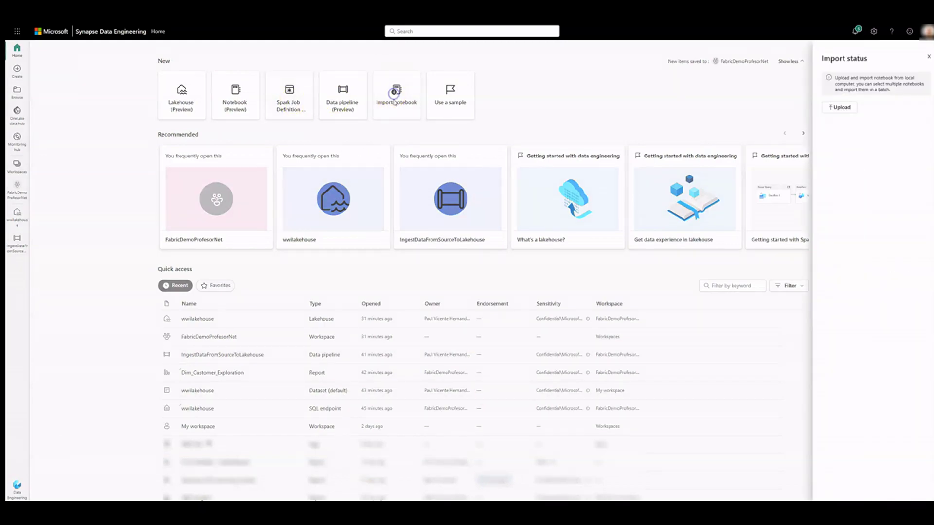
pyautogui.click(840, 108)
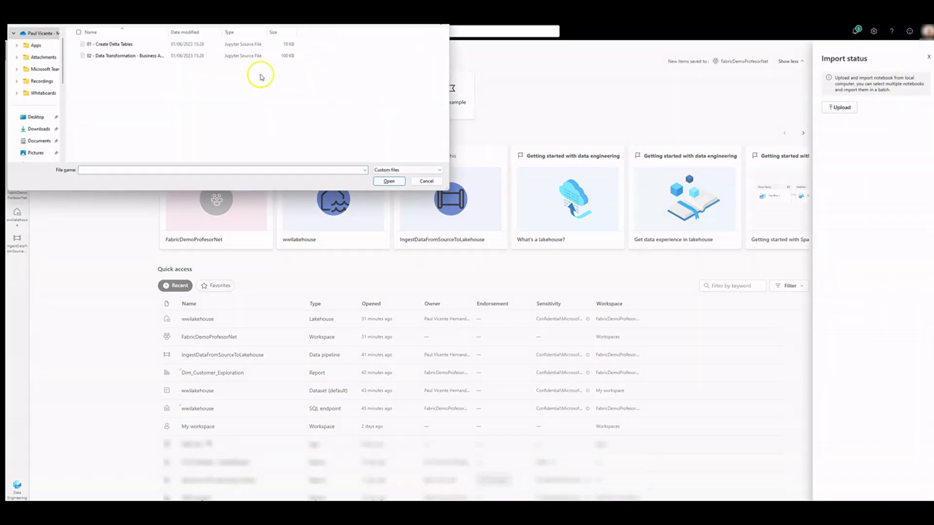
pyautogui.click(98, 56)
pyautogui.click(75, 45)
pyautogui.click(397, 182)
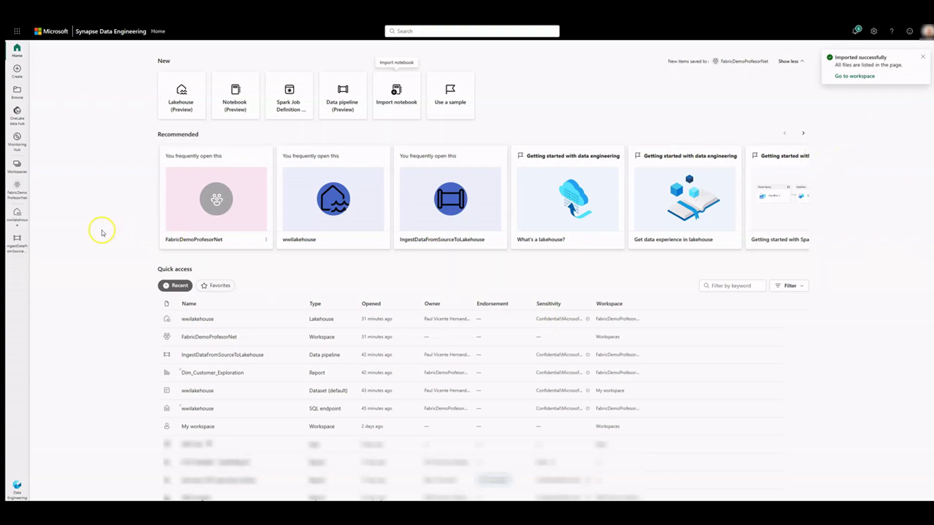
pyautogui.click(16, 214)
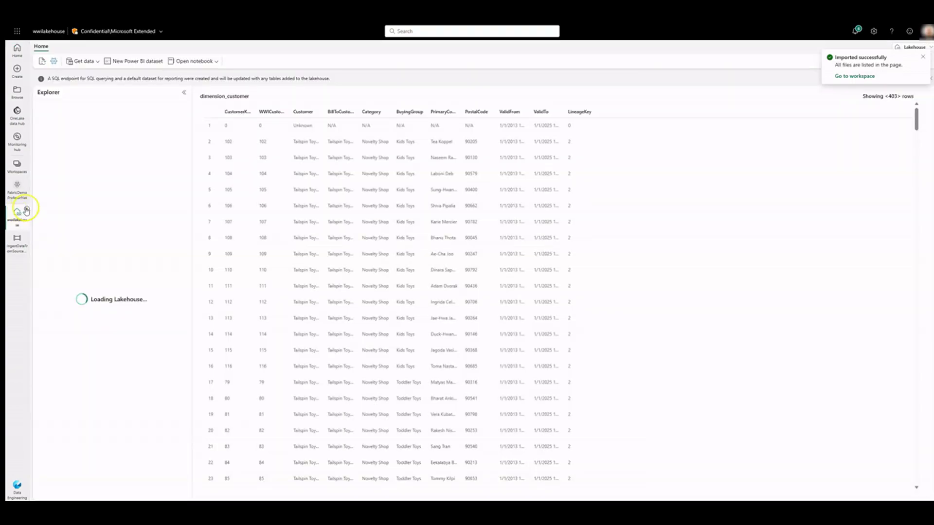
# From the workspace, open wwilakehouse with the existing 01 - Create Delta Tables notebook
pyautogui.click(20, 200)
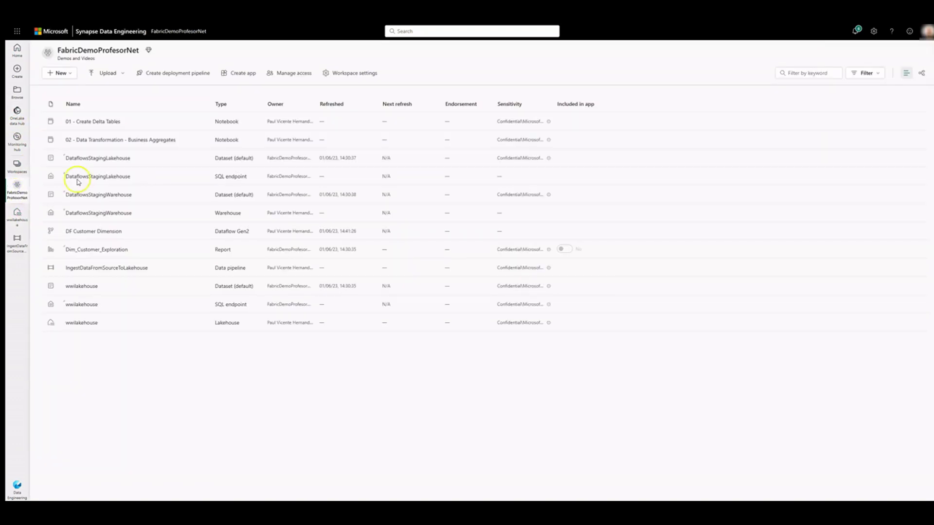
pyautogui.click(84, 323)
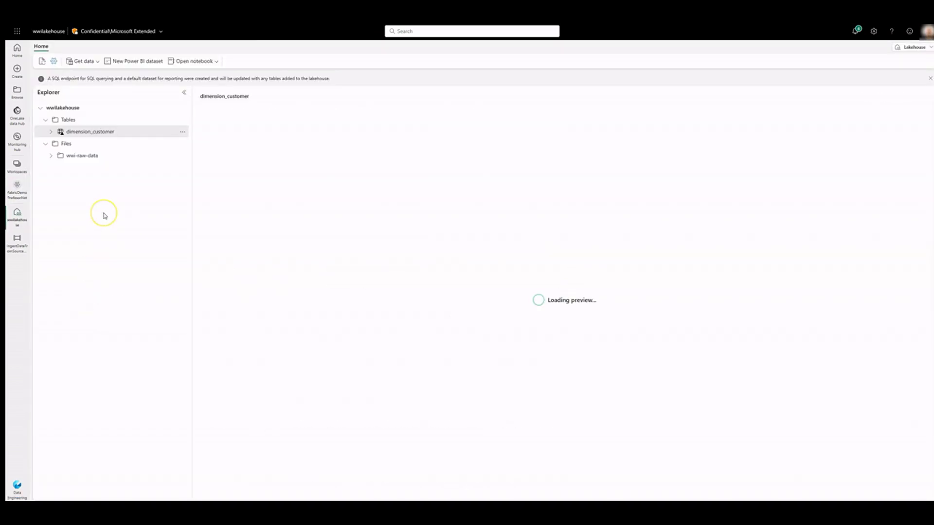
pyautogui.click(206, 61)
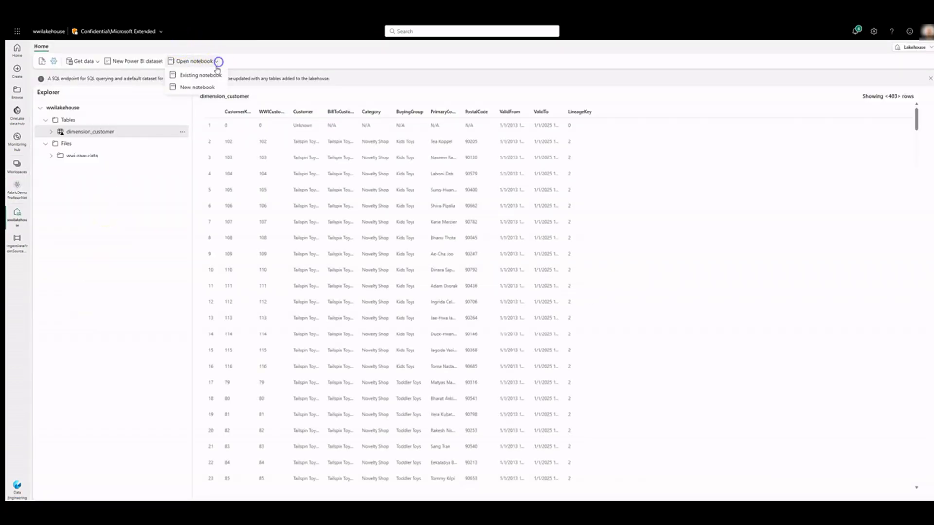
pyautogui.click(214, 72)
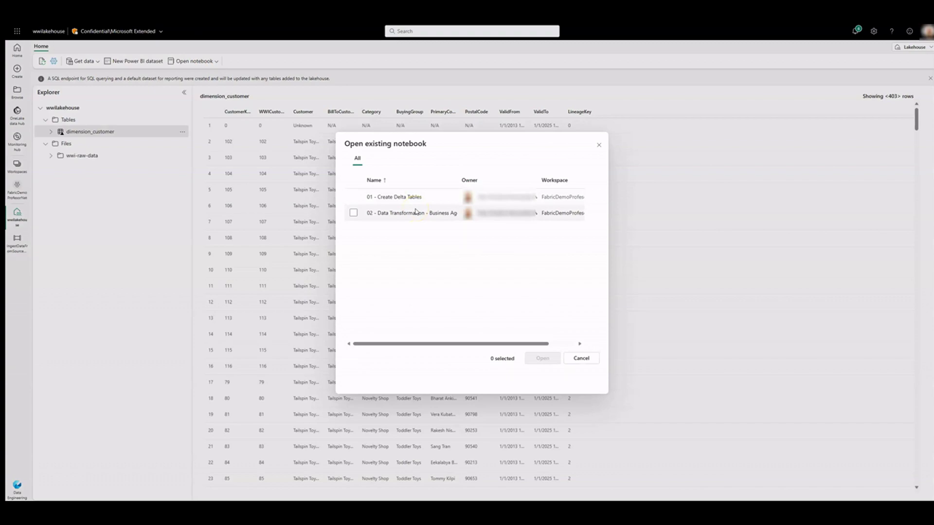
pyautogui.click(353, 197)
pyautogui.click(543, 359)
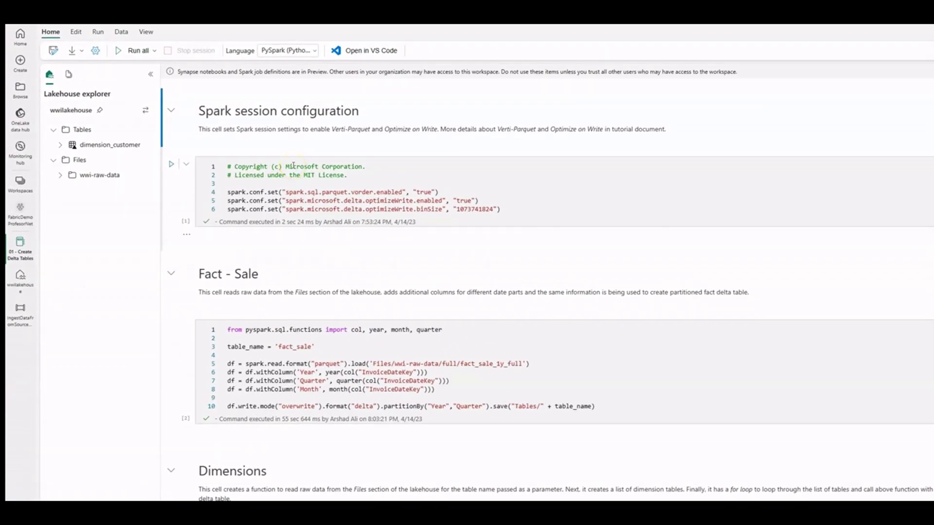
# Run all cells of the 01 - Create Delta Tables notebook
pyautogui.moveTo(439, 192); pyautogui.dragTo(219, 193)
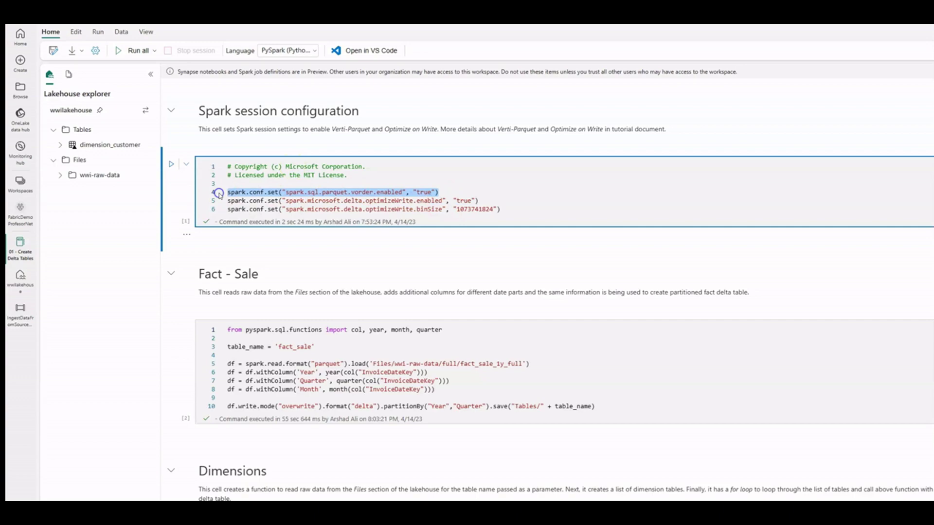
pyautogui.click(522, 190)
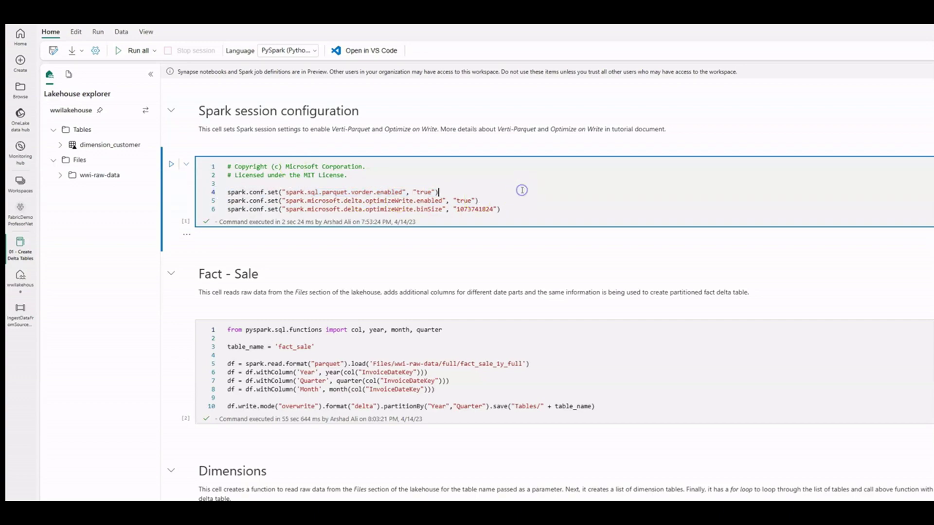
pyautogui.click(134, 50)
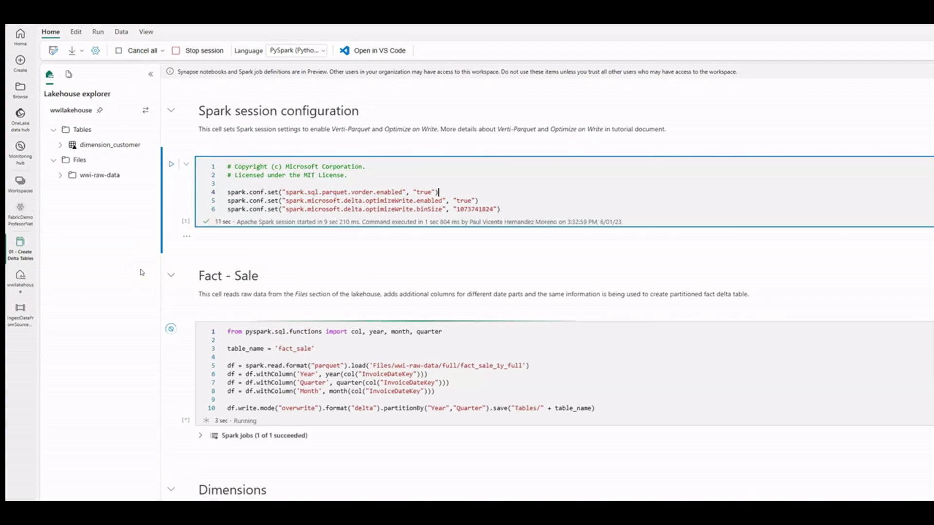
pyautogui.scroll(-3, 175, 262)
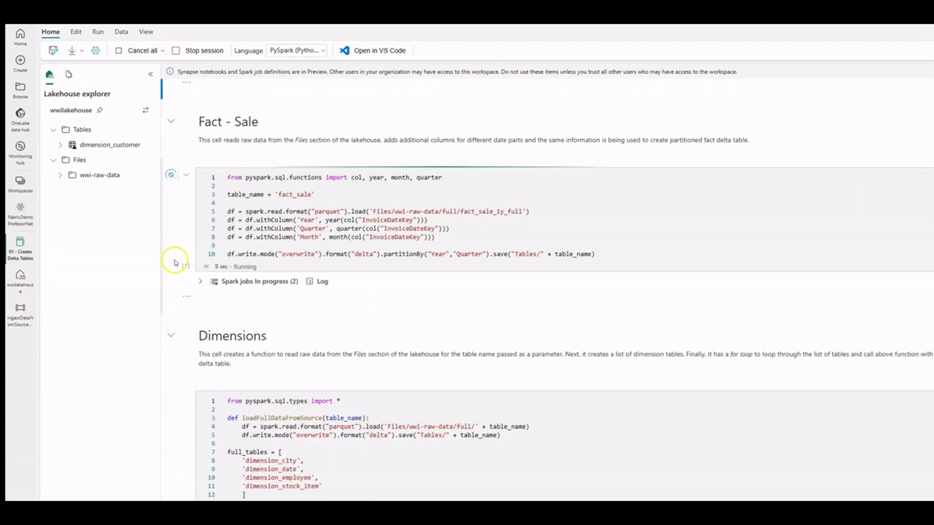
pyautogui.scroll(-2, 177, 323)
pyautogui.click(177, 324)
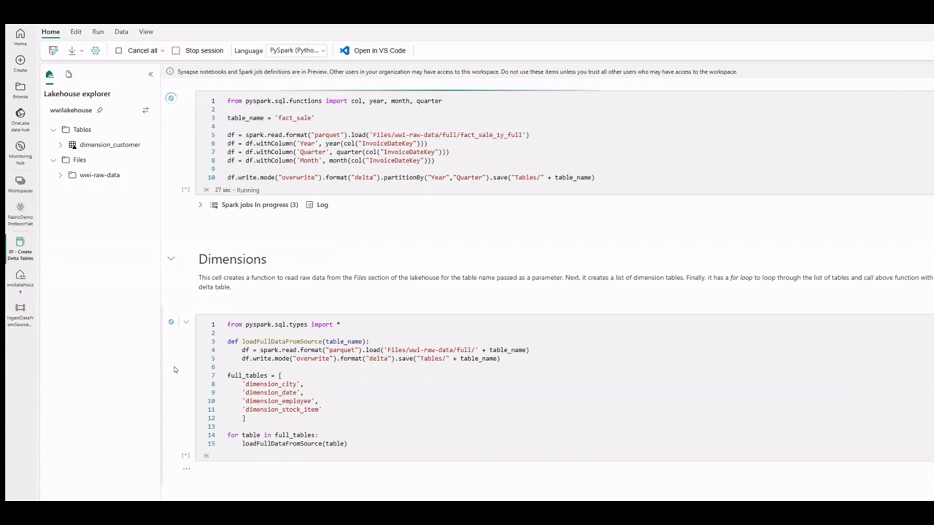
# Expand wwi-raw-data > full in the tree and go to wwilakehouse to see the new tables
pyautogui.click(60, 175)
pyautogui.click(67, 190)
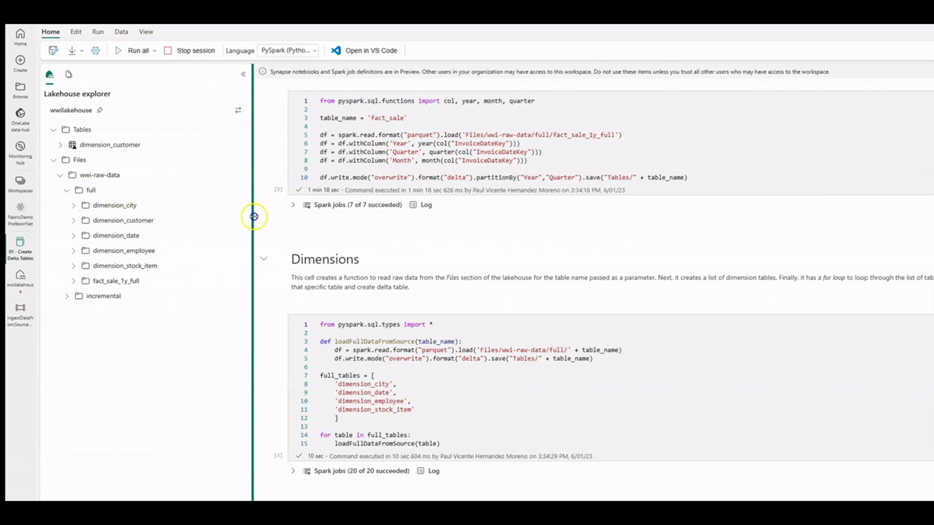
pyautogui.click(20, 276)
# Open the existing 02 - Data Transformation - Business Aggregates notebook for wwilakehouse
pyautogui.click(267, 54)
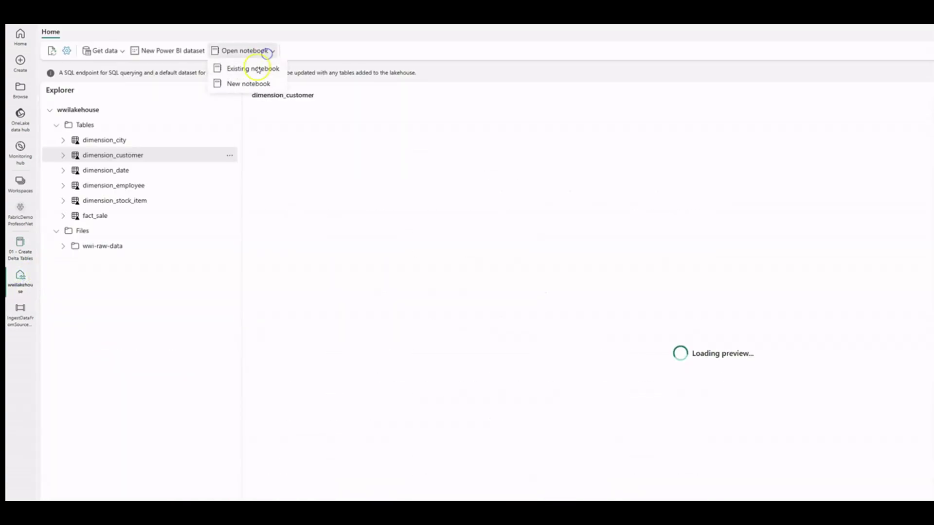
pyautogui.click(252, 68)
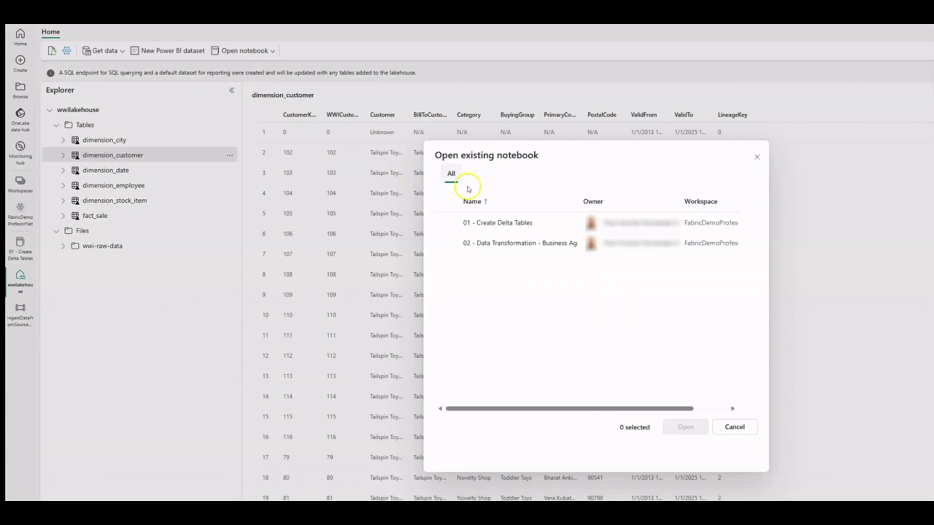
pyautogui.click(511, 243)
pyautogui.click(686, 428)
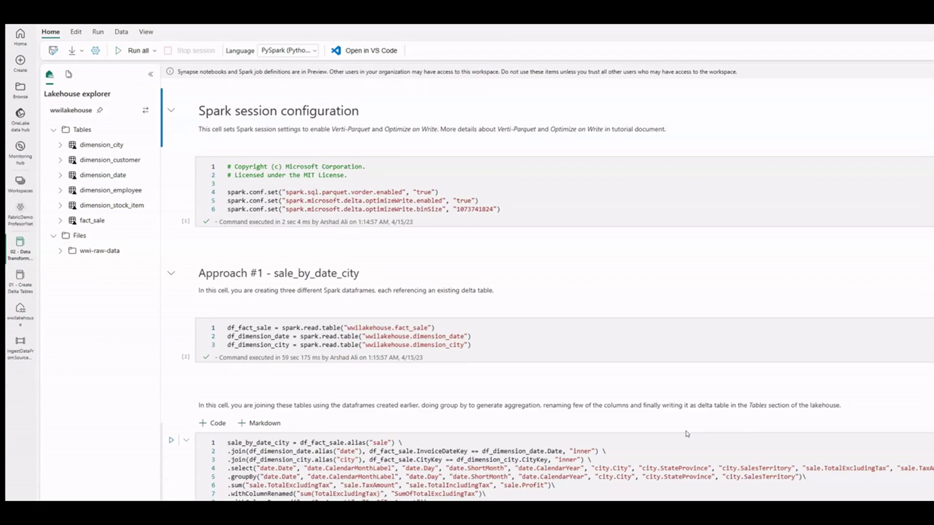
# Run the Spark configuration, Approach #2 SQL and aggregate_sale_by_date_employee cells
pyautogui.scroll(-3, 381, 215)
pyautogui.click(164, 305)
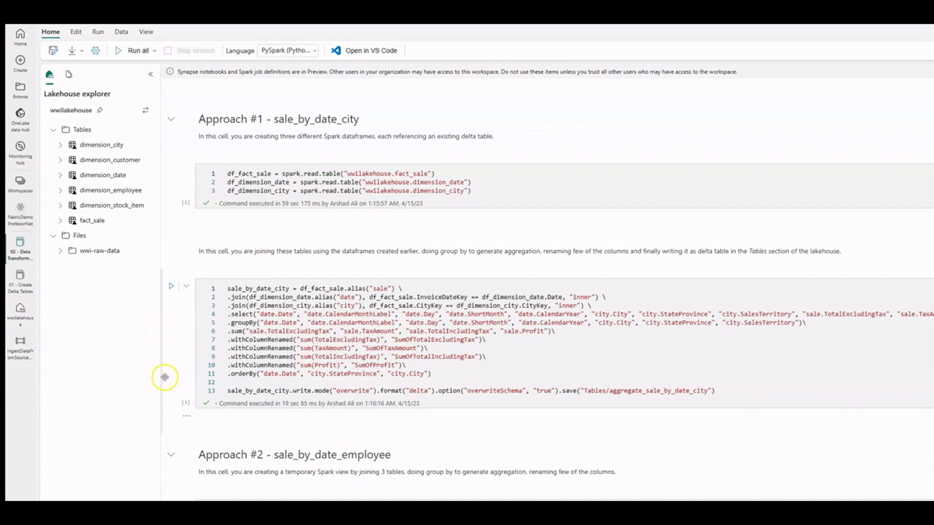
pyautogui.scroll(-3, 219, 417)
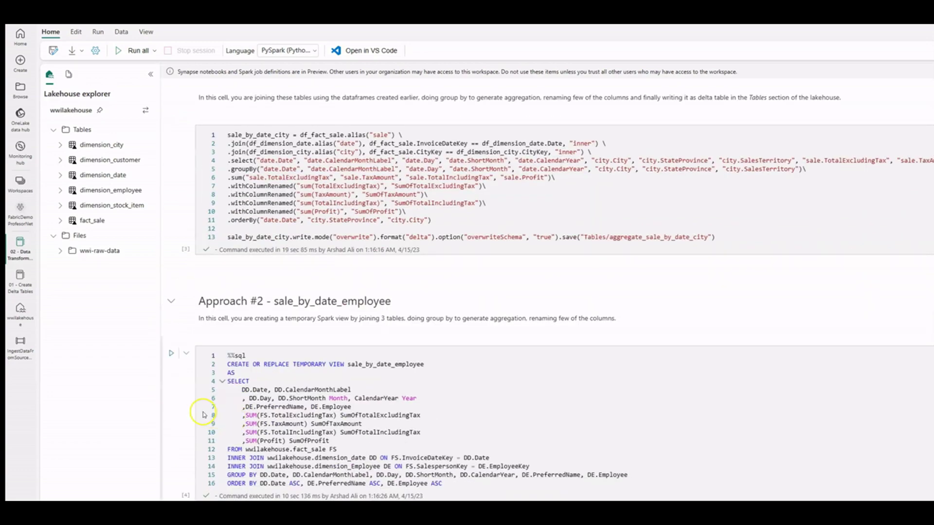
pyautogui.scroll(-2, 204, 415)
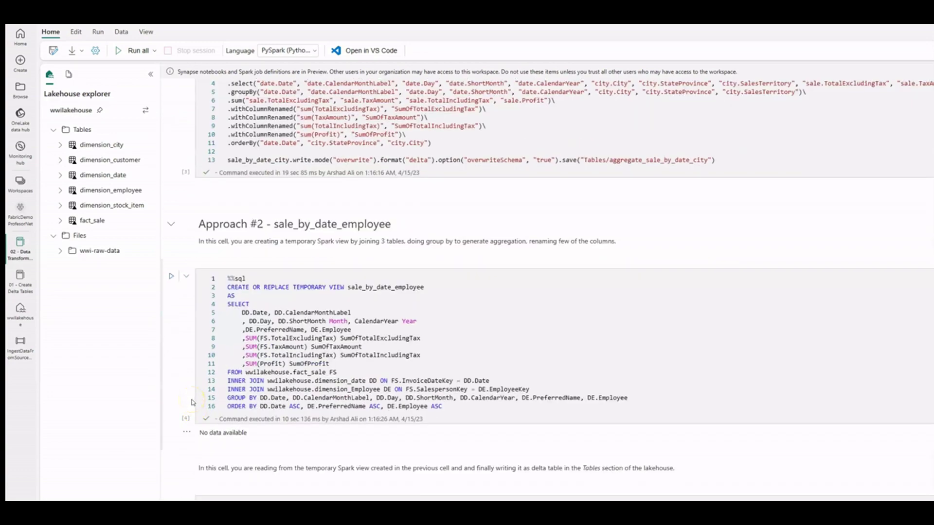
pyautogui.scroll(8, 192, 403)
pyautogui.click(171, 167)
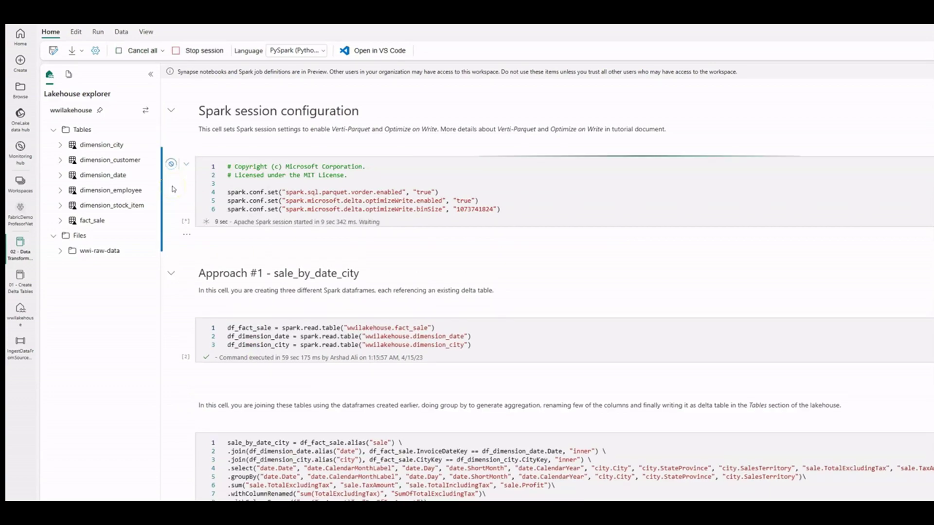
pyautogui.scroll(-5, 174, 190)
pyautogui.scroll(-6, 175, 191)
pyautogui.click(171, 128)
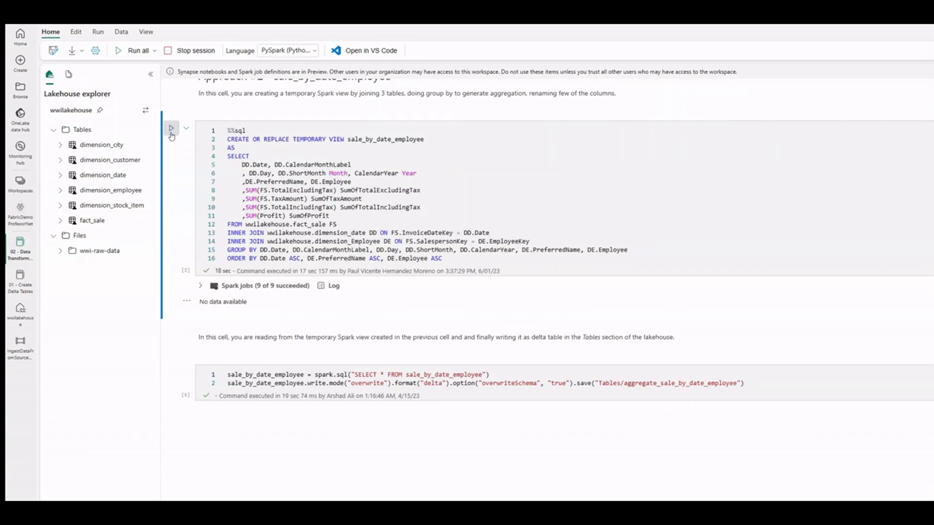
pyautogui.click(171, 373)
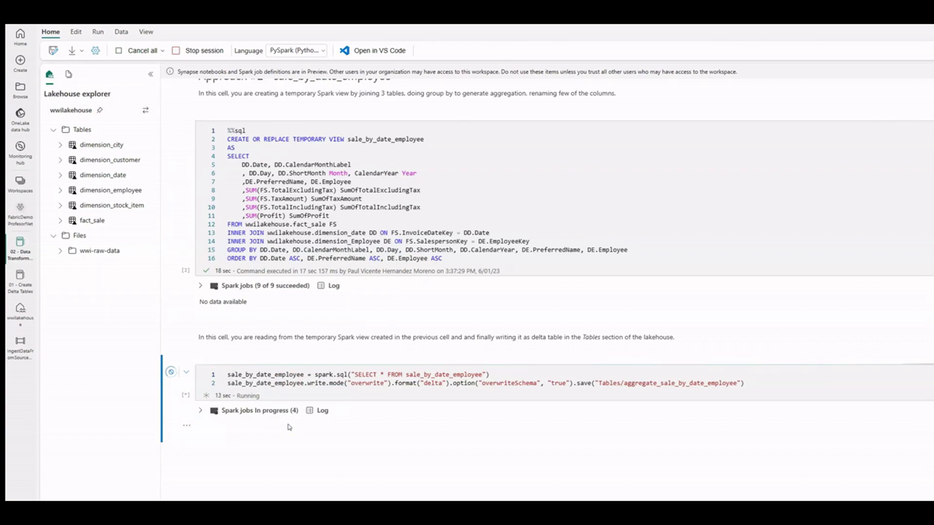
pyautogui.click(200, 412)
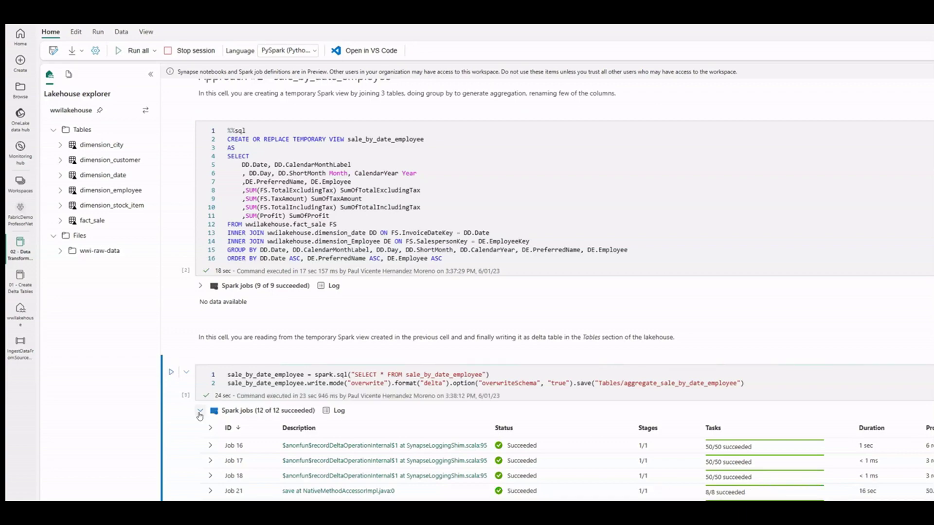
# Refresh Tables, run the aggregate_sale_by_date_city cell, and refresh again to show it
pyautogui.rightClick(78, 130)
pyautogui.click(110, 140)
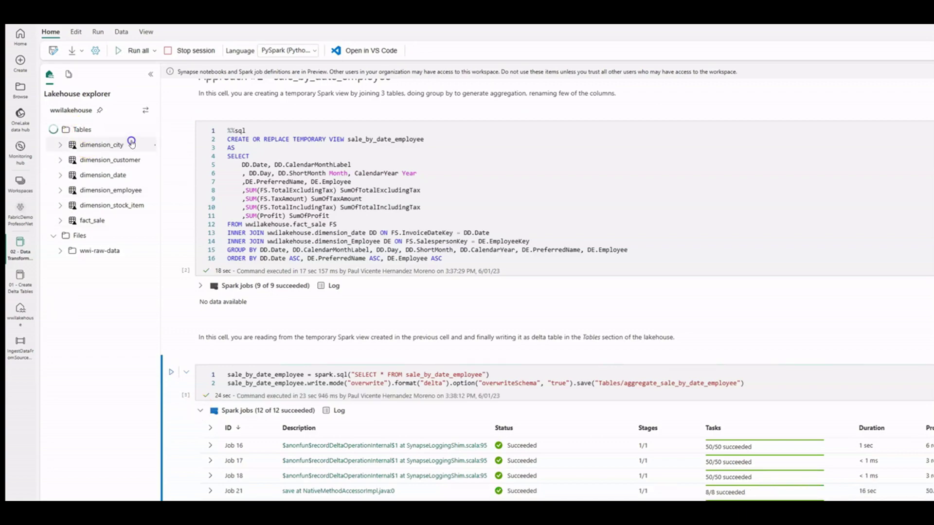
pyautogui.moveTo(162, 163); pyautogui.dragTo(228, 163)
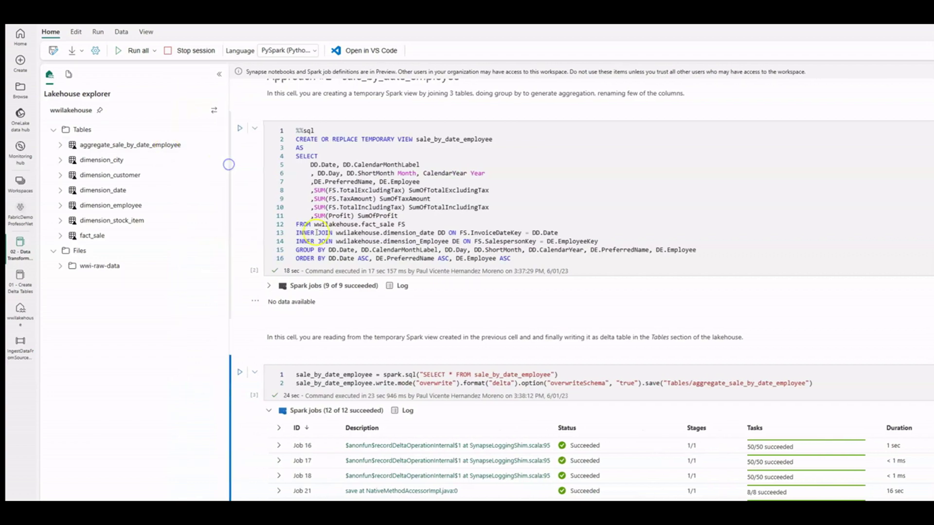
pyautogui.scroll(5, 308, 236)
pyautogui.scroll(4, 240, 308)
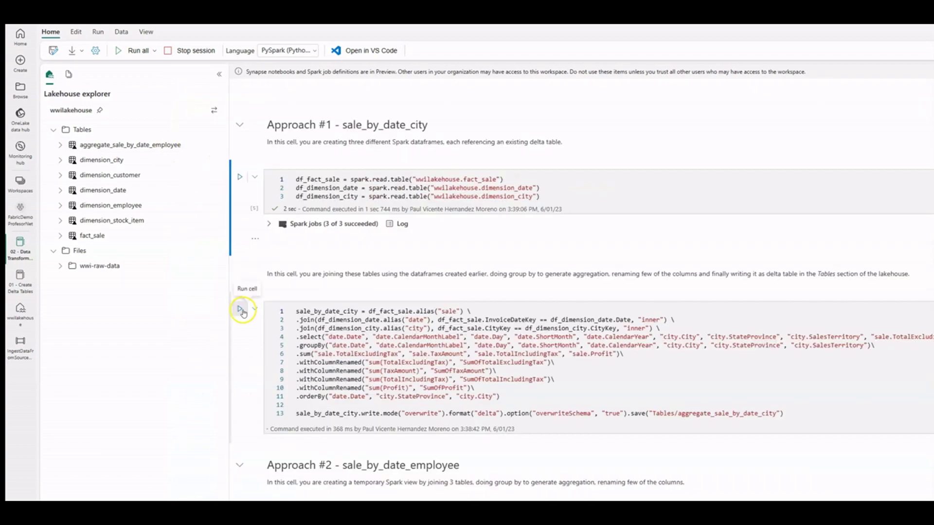
pyautogui.click(240, 310)
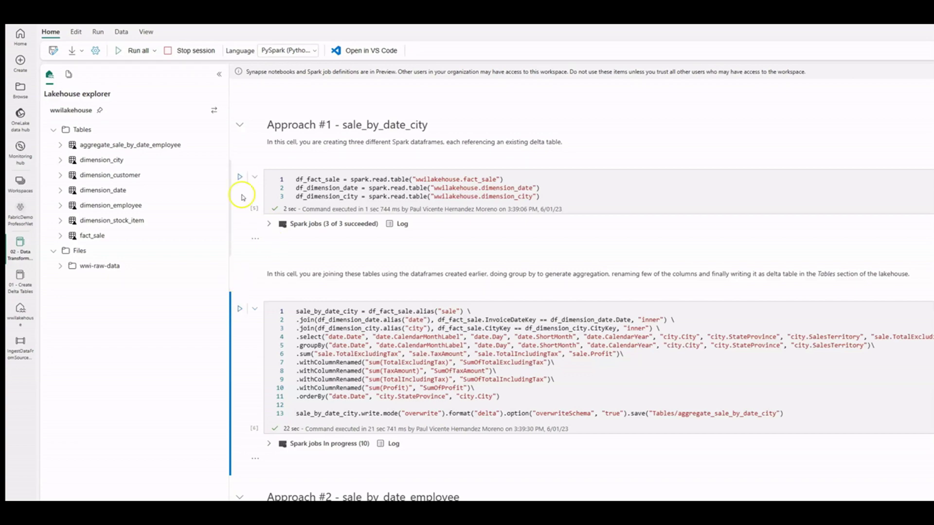
pyautogui.click(153, 127)
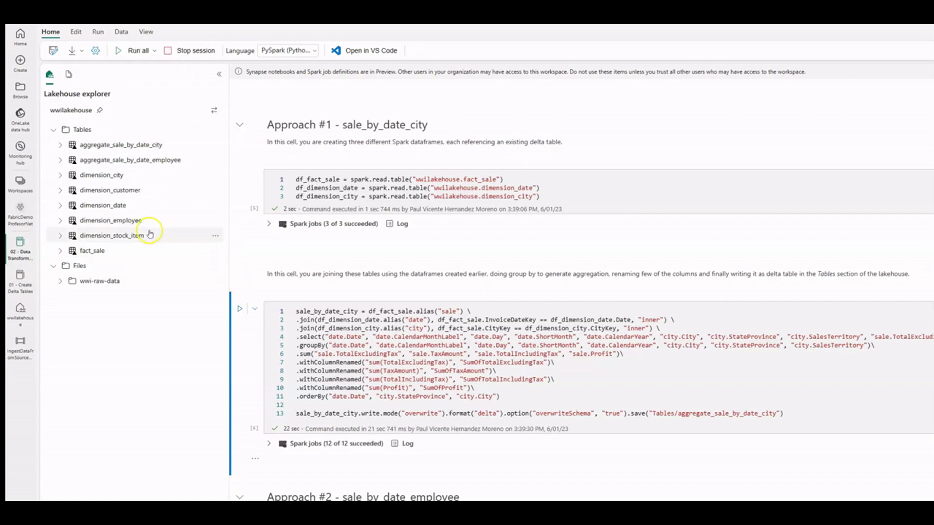
# Close both notebooks in the left bar and open the wwilakehouse page
pyautogui.click(33, 335)
pyautogui.click(34, 273)
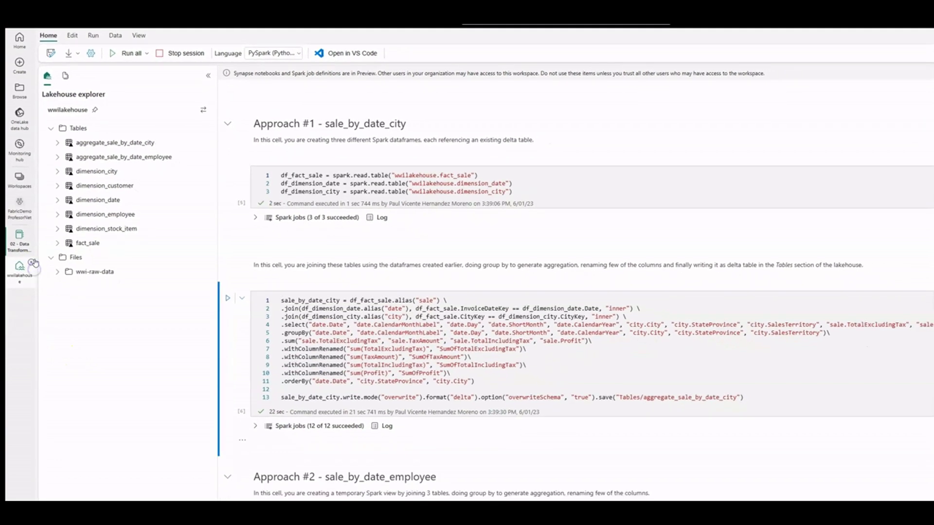
pyautogui.click(34, 245)
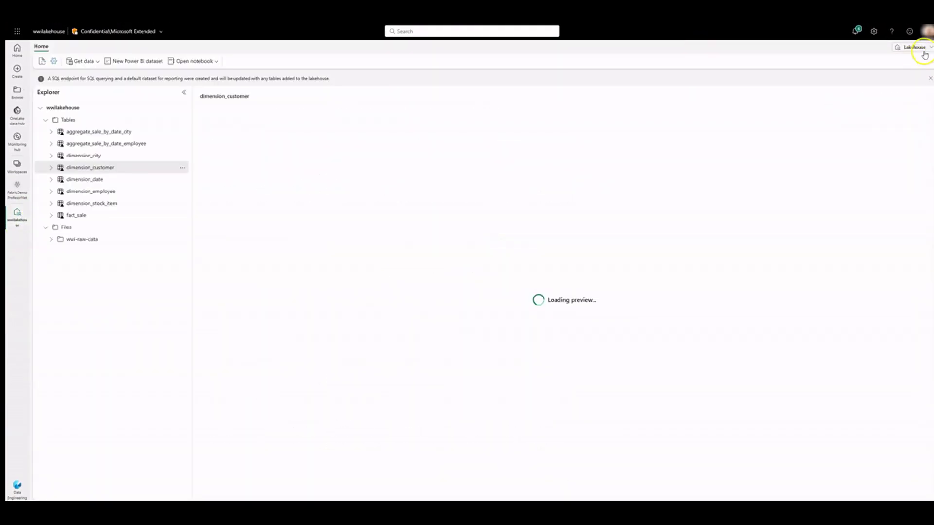
# Switch the lakehouse to its SQL endpoint and open the model diagram
pyautogui.click(925, 48)
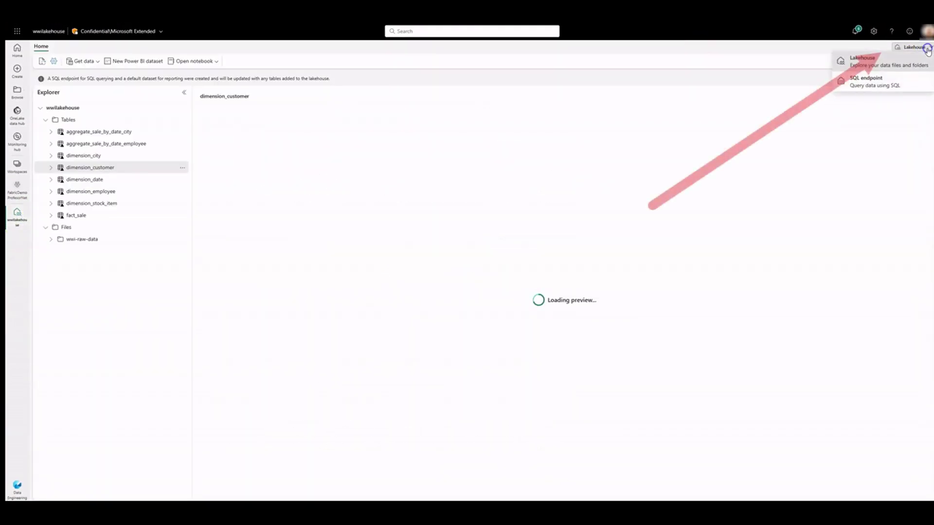
pyautogui.click(909, 79)
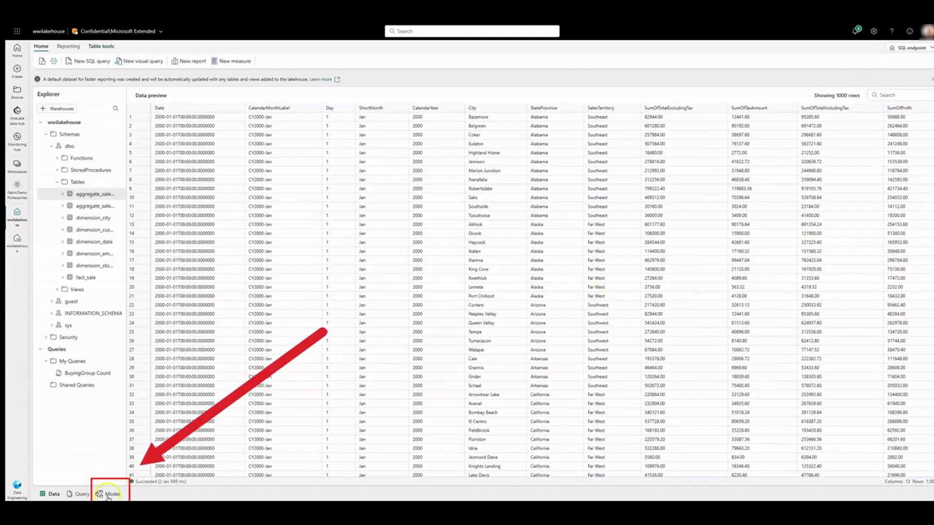
pyautogui.click(109, 496)
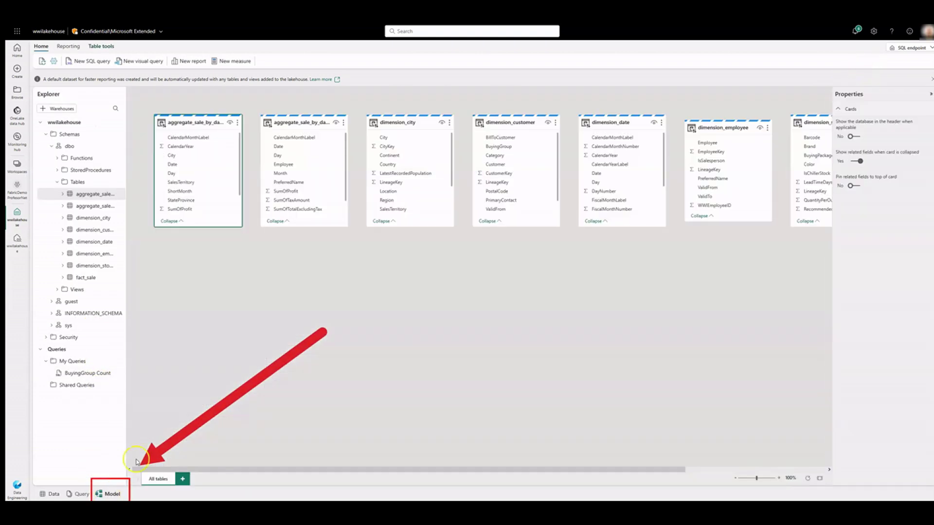
# Relate fact_sale CityKey to dimension_city CityKey, then link fact_sale's date key to dimension_date
pyautogui.moveTo(410, 125); pyautogui.dragTo(373, 280)
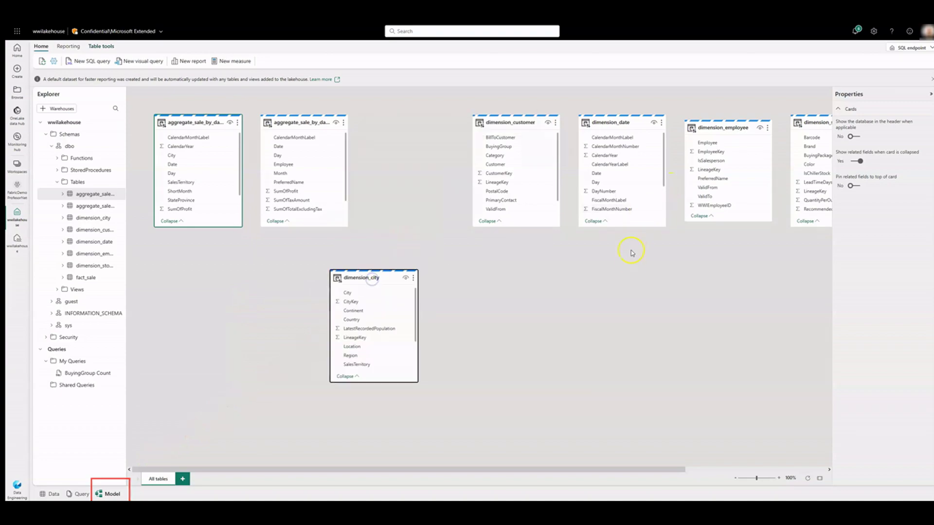
pyautogui.moveTo(551, 469); pyautogui.dragTo(646, 466)
pyautogui.moveTo(810, 128); pyautogui.dragTo(277, 299)
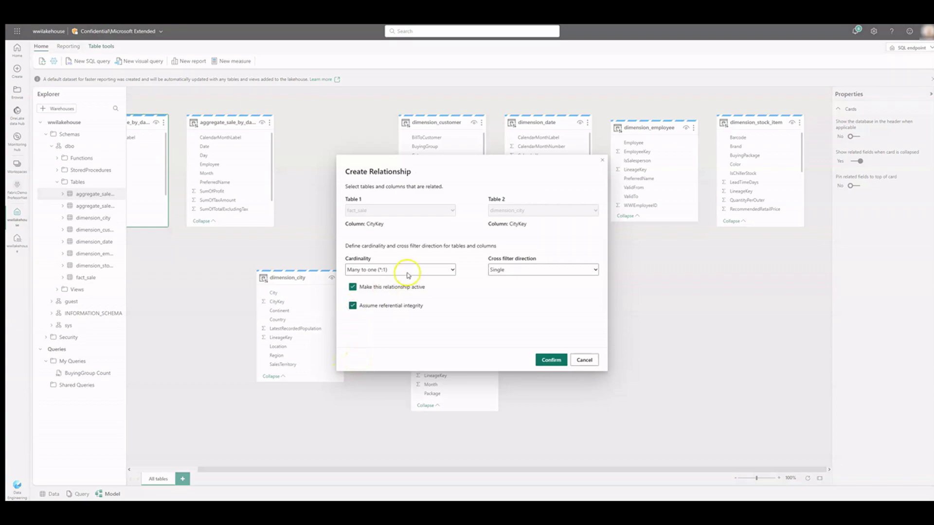
pyautogui.click(544, 360)
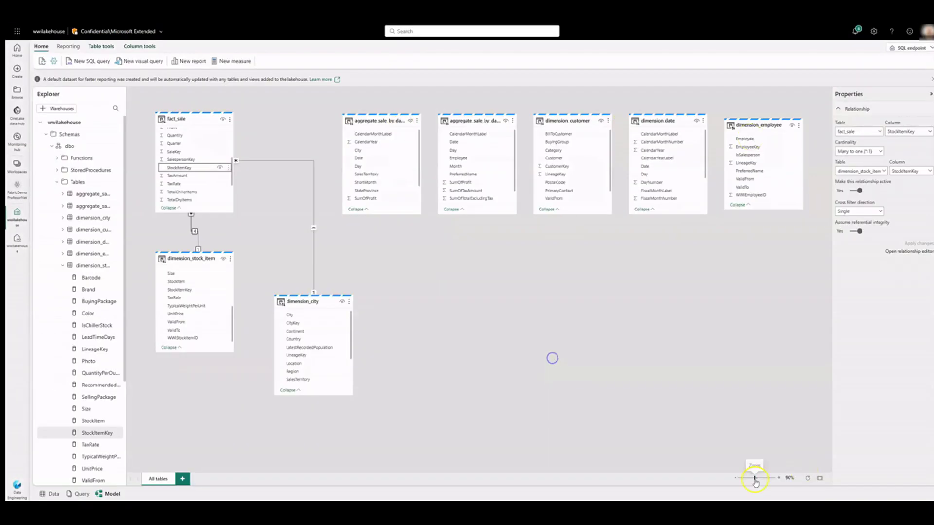
pyautogui.moveTo(755, 482); pyautogui.dragTo(765, 486)
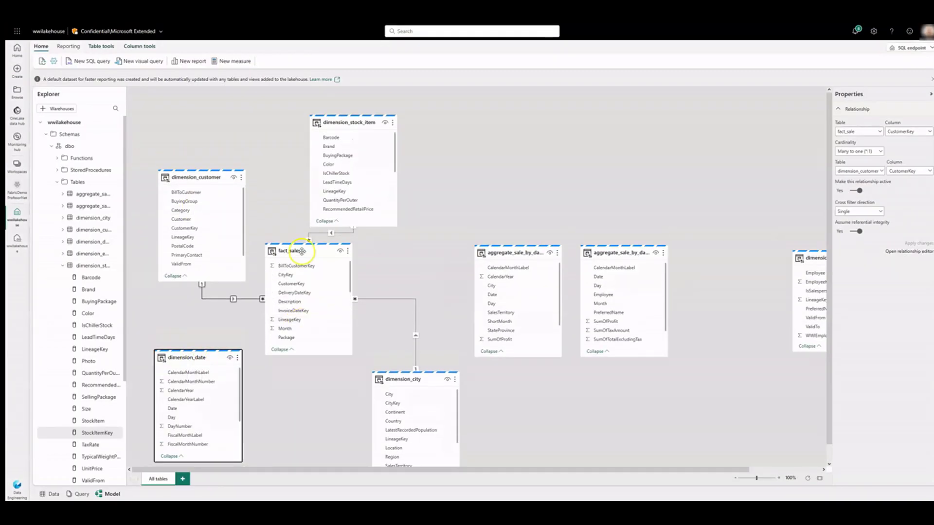
pyautogui.moveTo(290, 294); pyautogui.dragTo(217, 396)
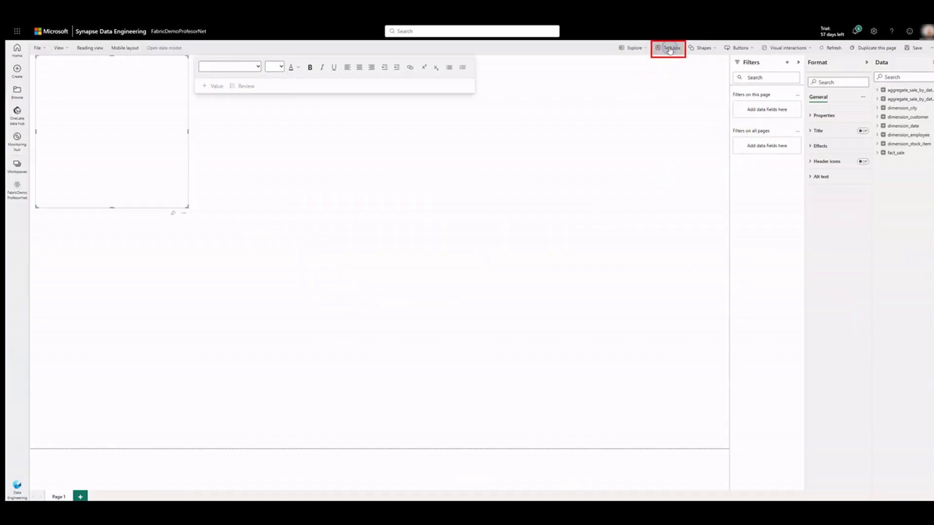
# Enter the title 'WW Importers Profit Reporting' in the text box and size it to one line
pyautogui.click(93, 91)
pyautogui.write('WW Im')
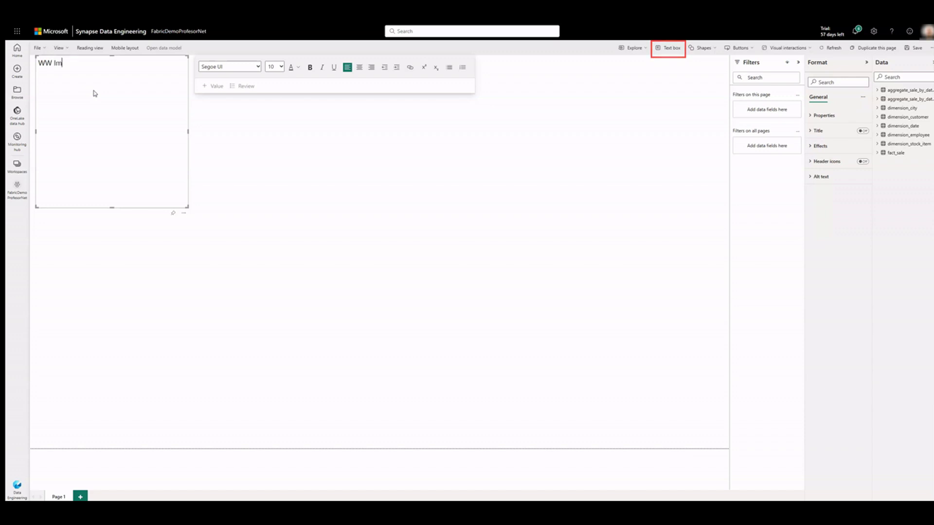
pyautogui.write('porters Profit Reporting')
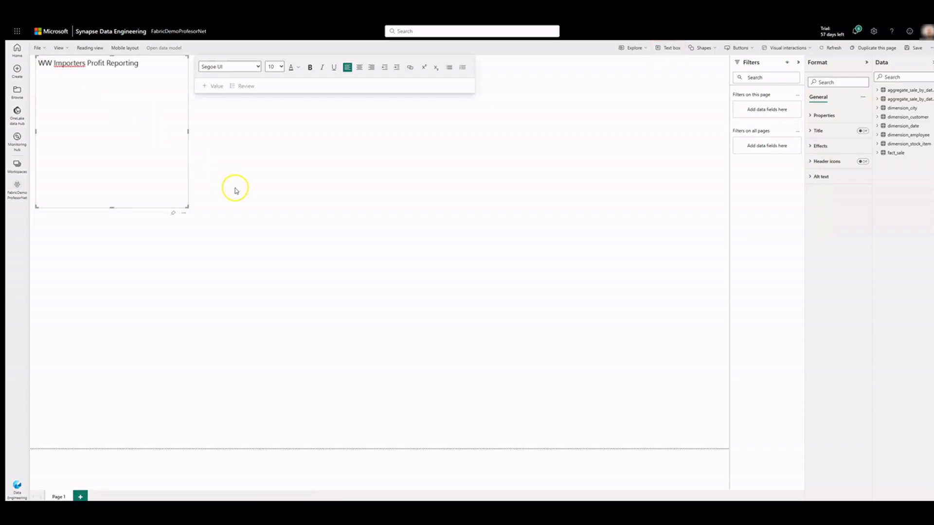
pyautogui.moveTo(189, 131); pyautogui.dragTo(418, 117)
pyautogui.moveTo(227, 208); pyautogui.dragTo(226, 72)
pyautogui.moveTo(418, 64); pyautogui.dragTo(219, 64)
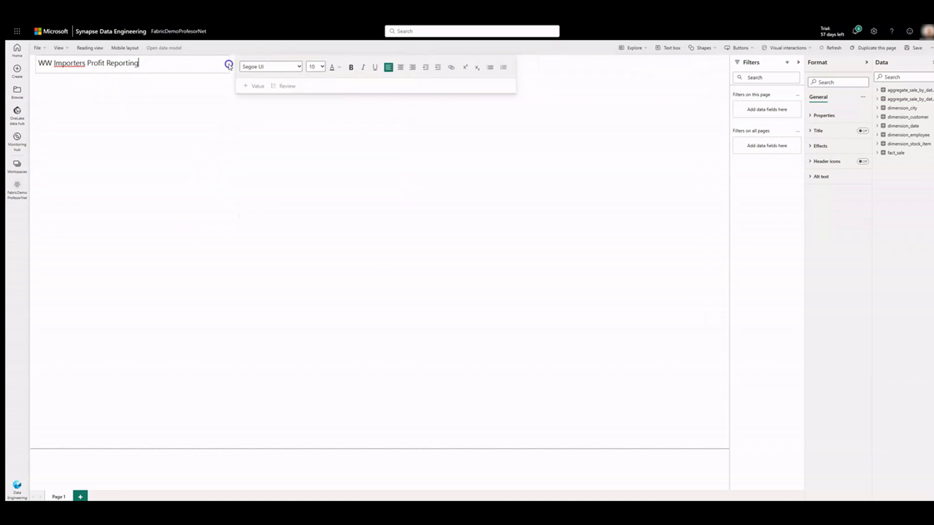
# Make the title bold at font size 16 and widen its box to fit one line
pyautogui.moveTo(146, 63); pyautogui.dragTo(37, 64)
pyautogui.click(340, 67)
pyautogui.click(312, 67)
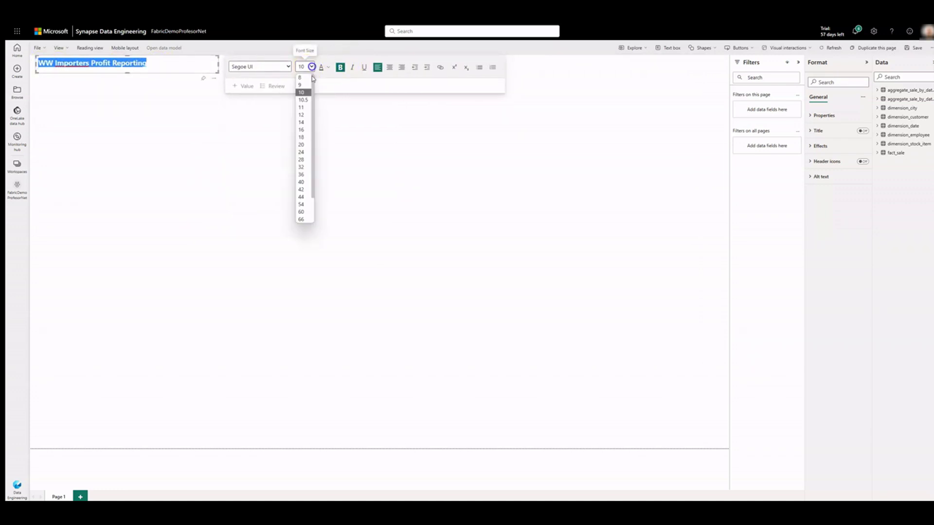
pyautogui.click(302, 129)
pyautogui.moveTo(220, 72); pyautogui.dragTo(246, 65)
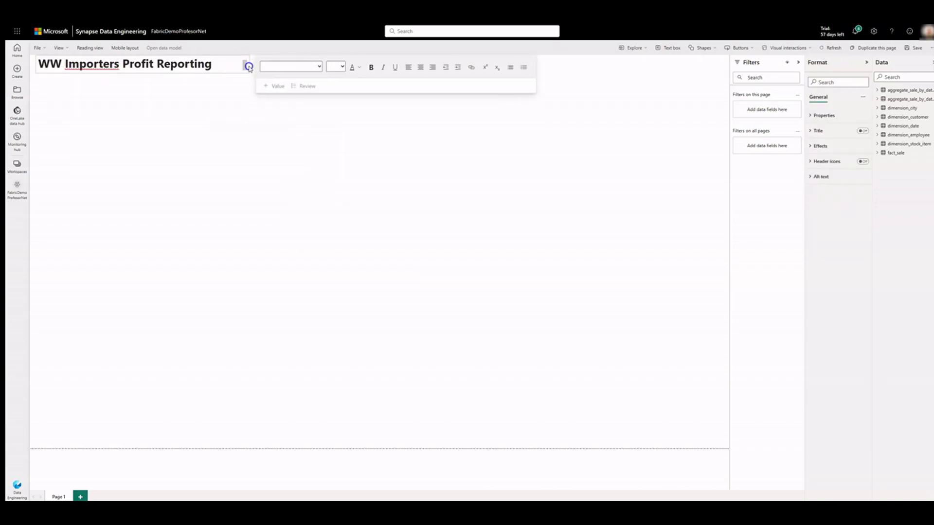
pyautogui.click(223, 138)
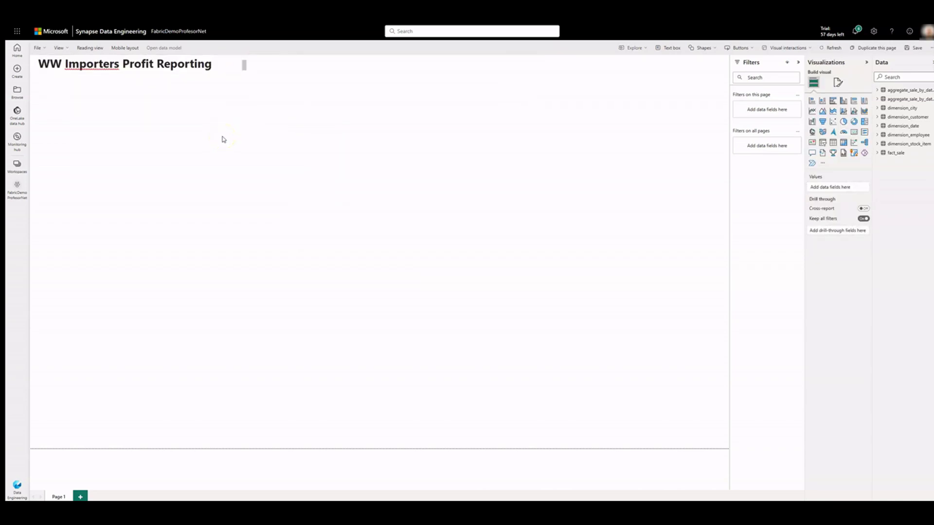
# Add a Sum of Profit card (17.98bn) from fact_sale and move it under the title
pyautogui.click(878, 154)
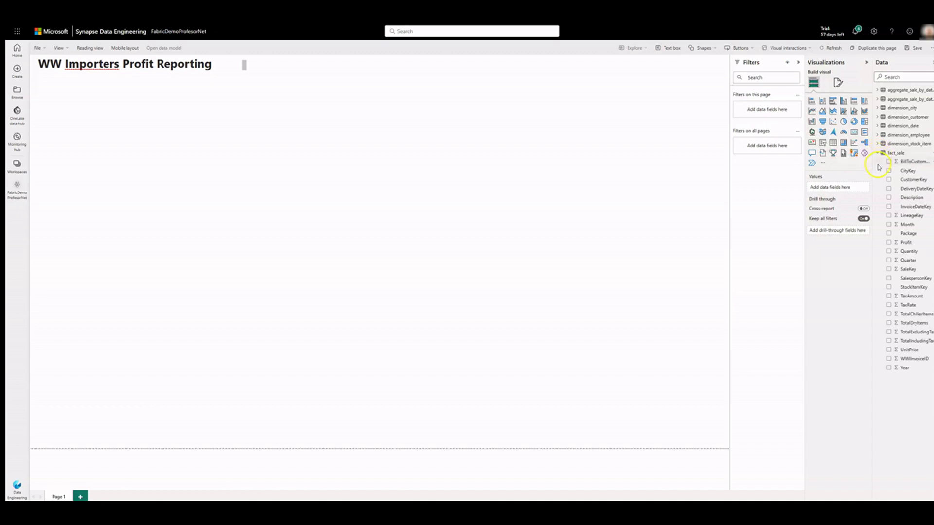
pyautogui.click(888, 242)
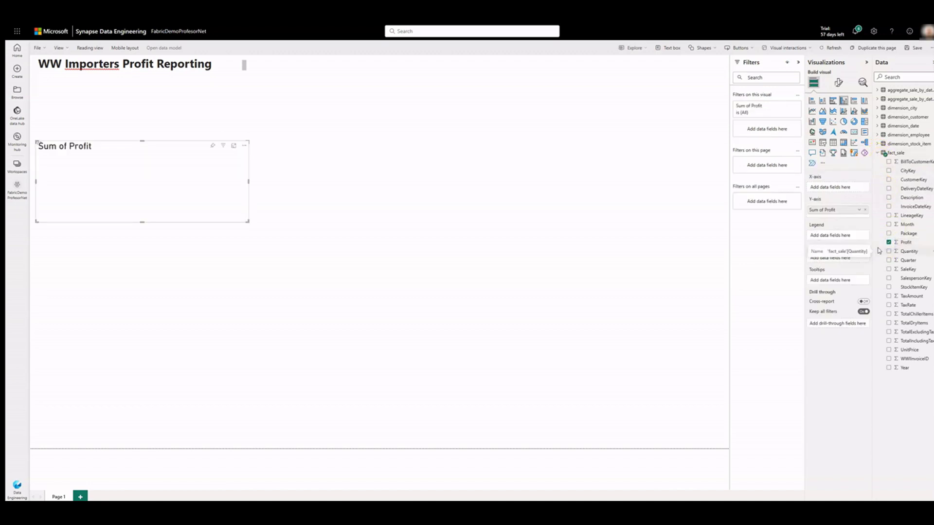
pyautogui.click(854, 132)
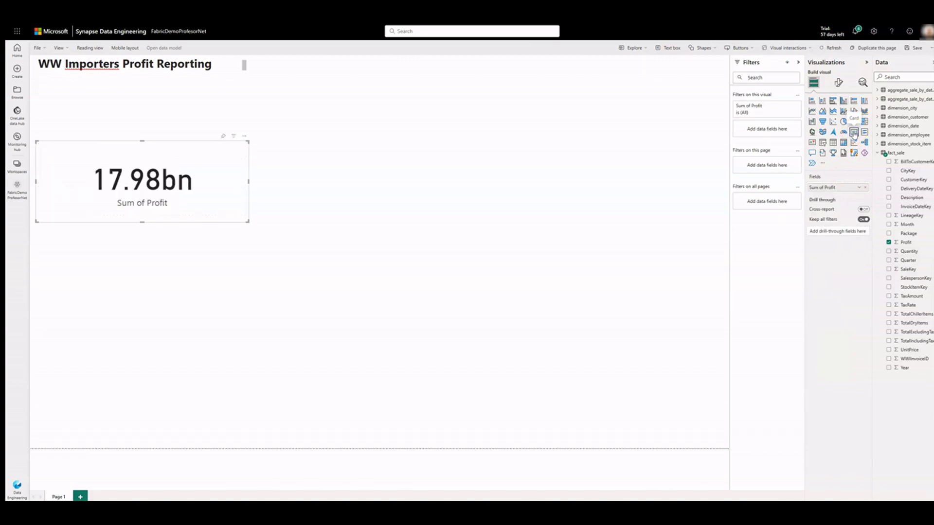
pyautogui.moveTo(192, 144); pyautogui.dragTo(190, 96)
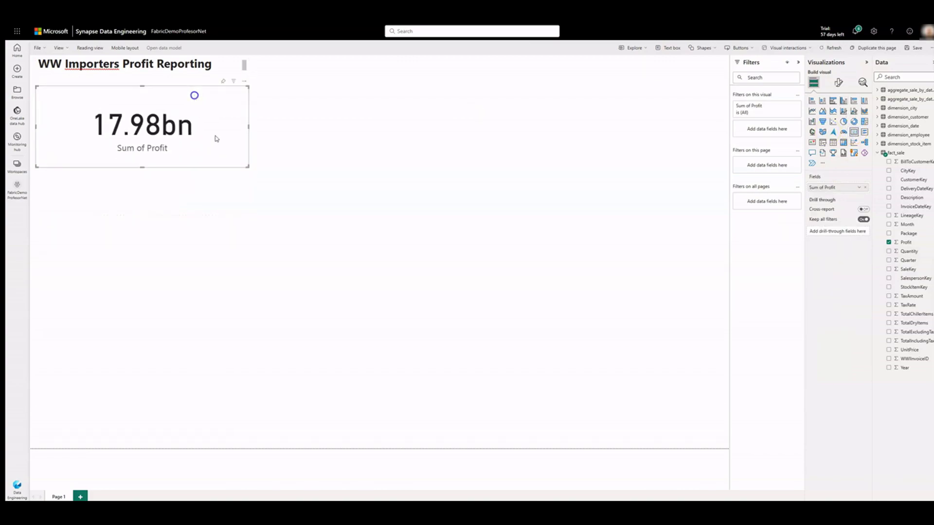
# Centre the 'WW Importers Profit Reporting' title text and close its formatting toolbar
pyautogui.click(160, 153)
pyautogui.click(239, 65)
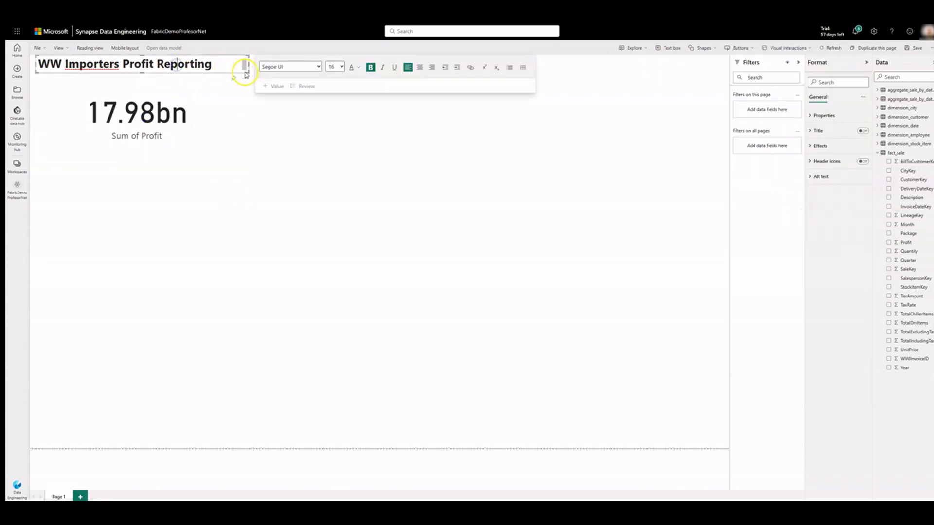
pyautogui.click(420, 70)
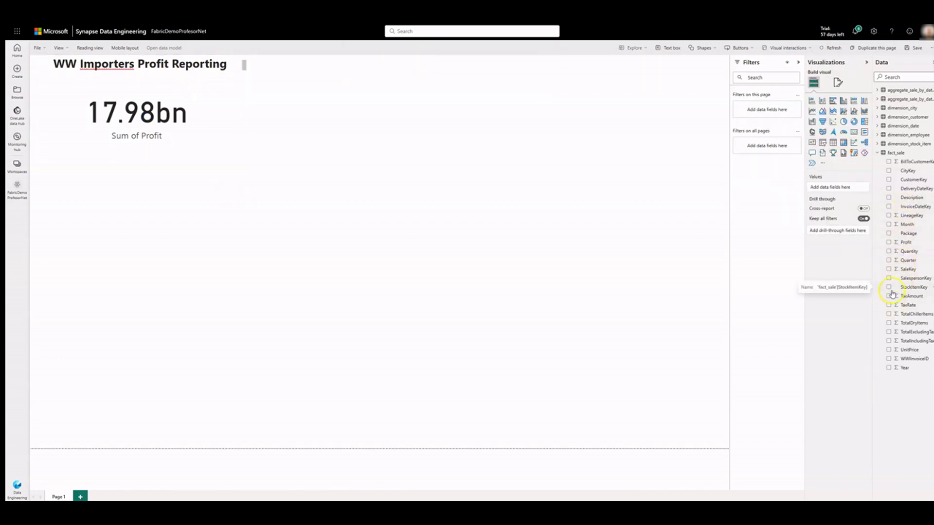
# Build a clustered bar chart of Sum of Profit by SalesTerritory, enlarged to show all nine territories
pyautogui.click(889, 242)
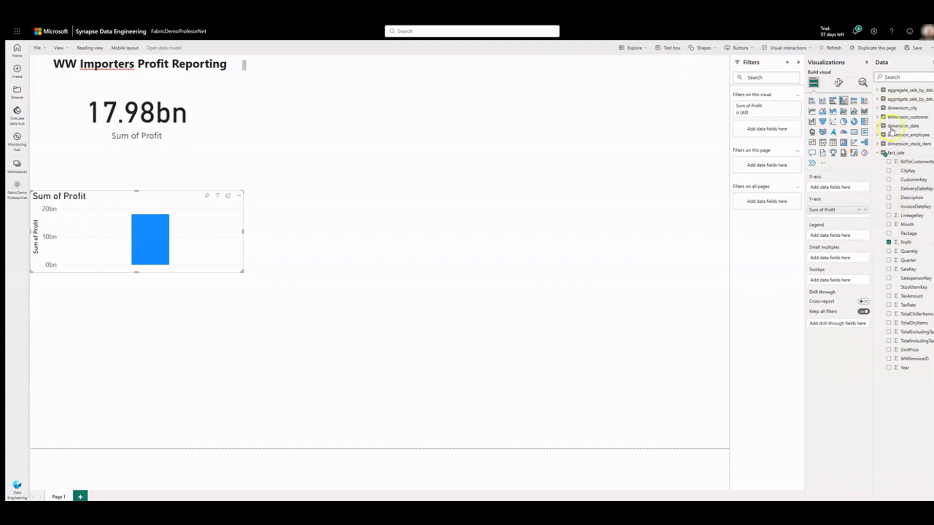
pyautogui.click(878, 109)
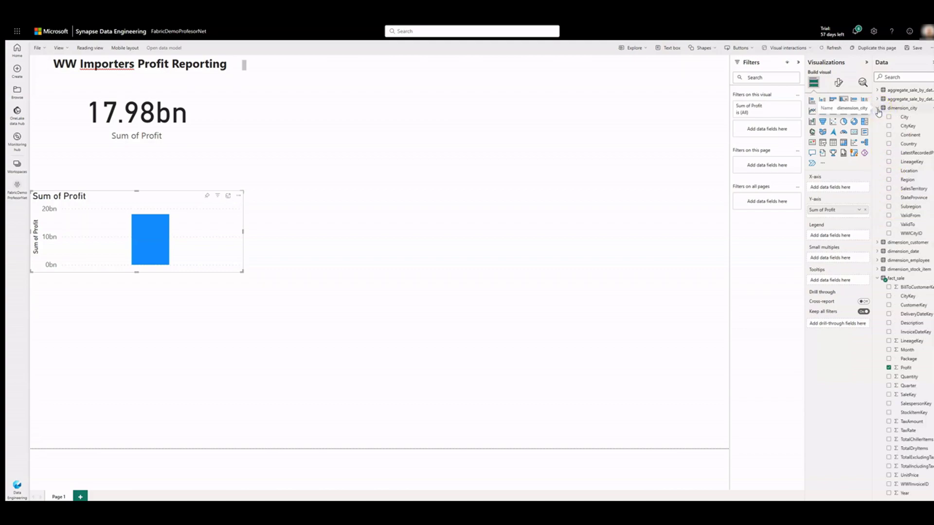
pyautogui.click(889, 189)
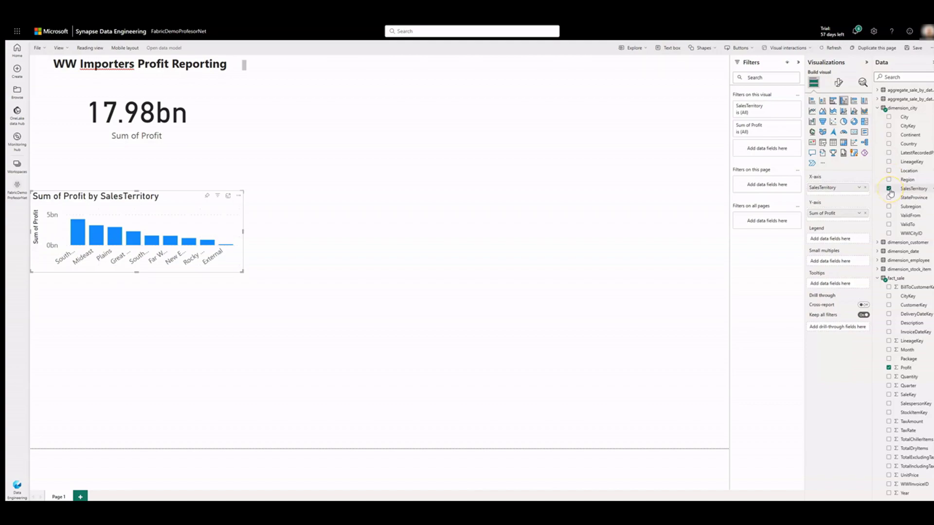
pyautogui.click(845, 103)
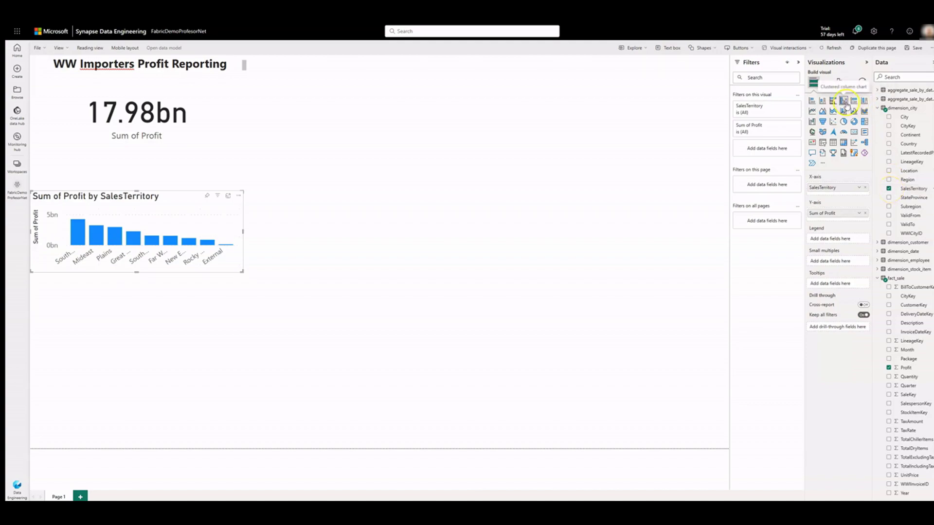
pyautogui.click(833, 102)
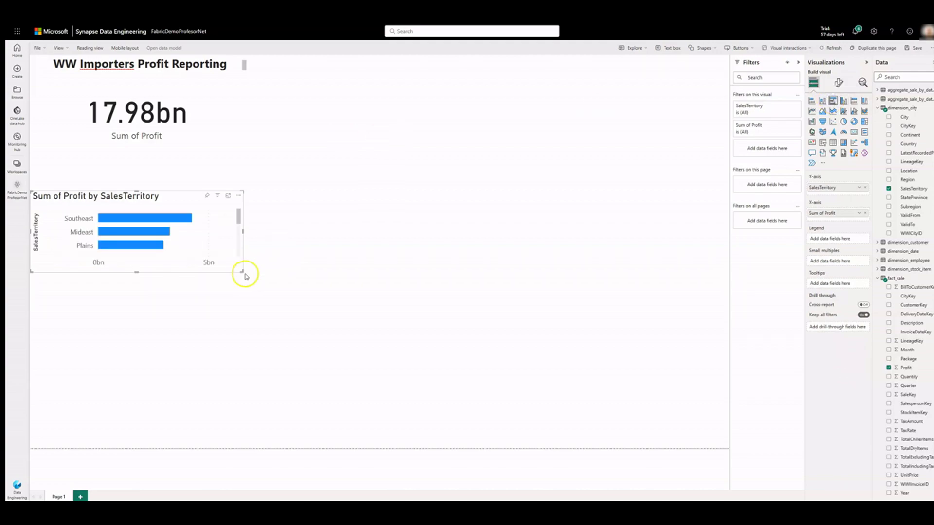
pyautogui.moveTo(243, 272); pyautogui.dragTo(260, 398)
pyautogui.moveTo(198, 302); pyautogui.dragTo(215, 246)
# Nudge the bar chart under the card and place a new stacked area chart beside it
pyautogui.click(290, 260)
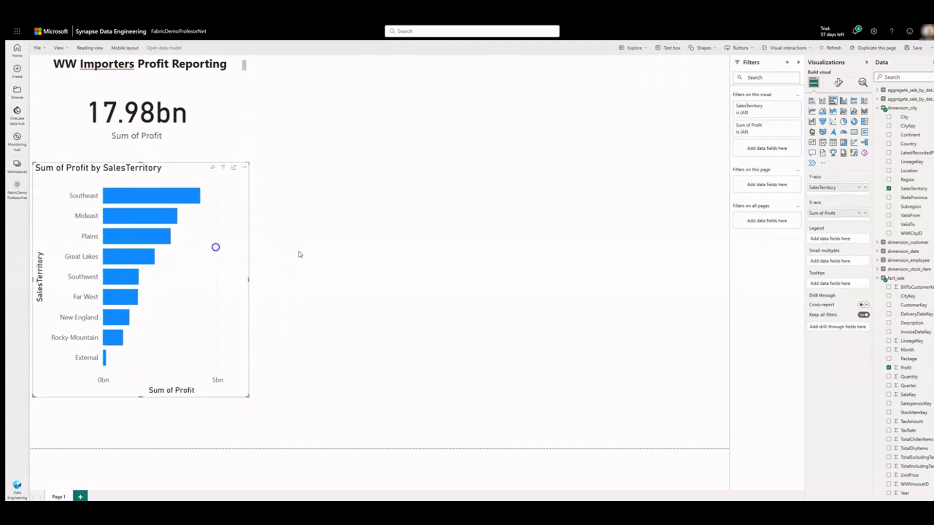
pyautogui.click(298, 252)
pyautogui.click(824, 115)
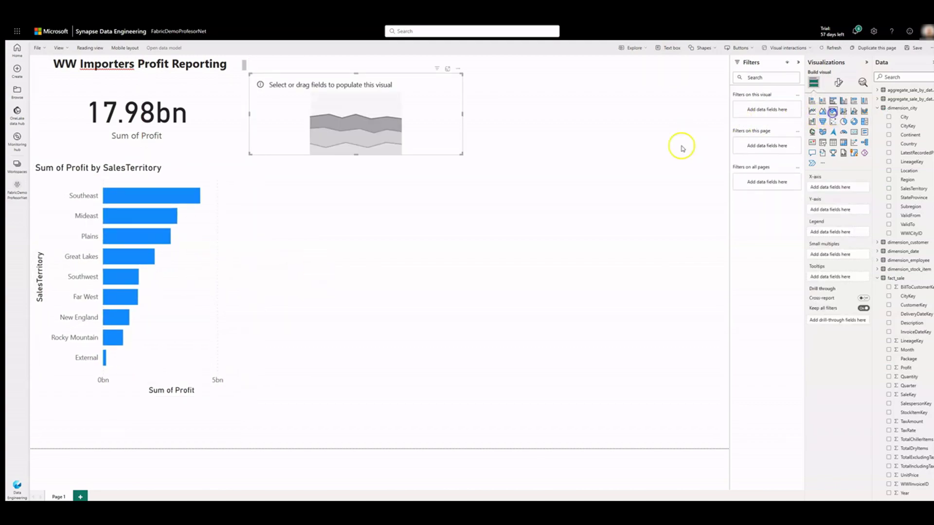
pyautogui.moveTo(419, 144); pyautogui.dragTo(442, 242)
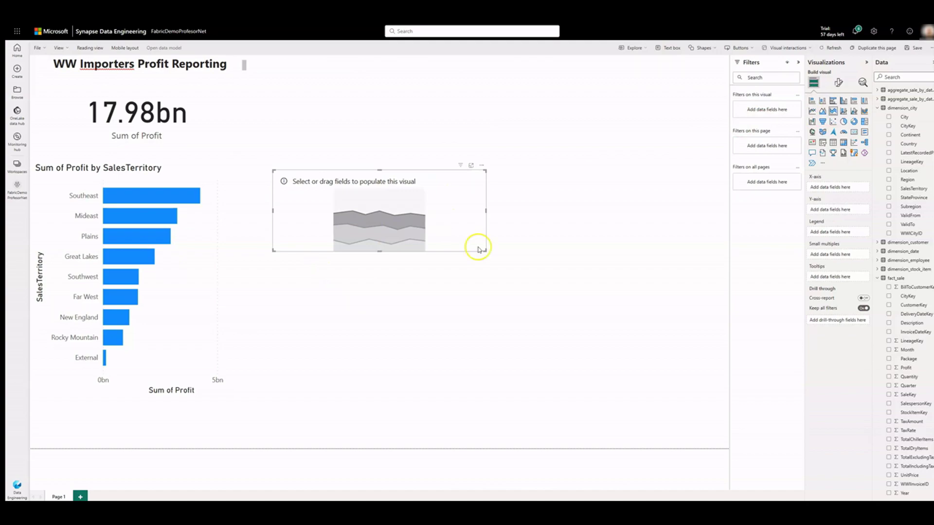
# Plot Sum of Profit by FiscalMonthNumber split by BuyingPackage, stretching the chart across the page top
pyautogui.click(878, 108)
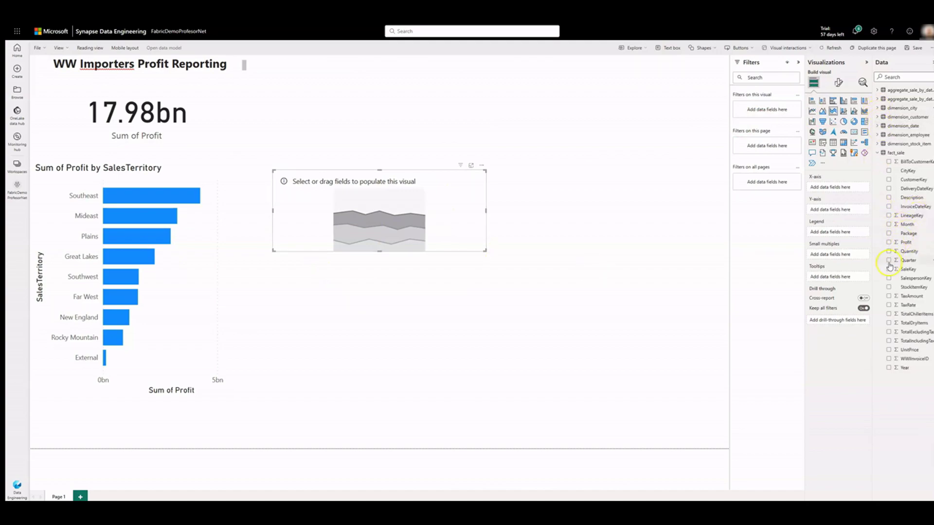
pyautogui.click(889, 242)
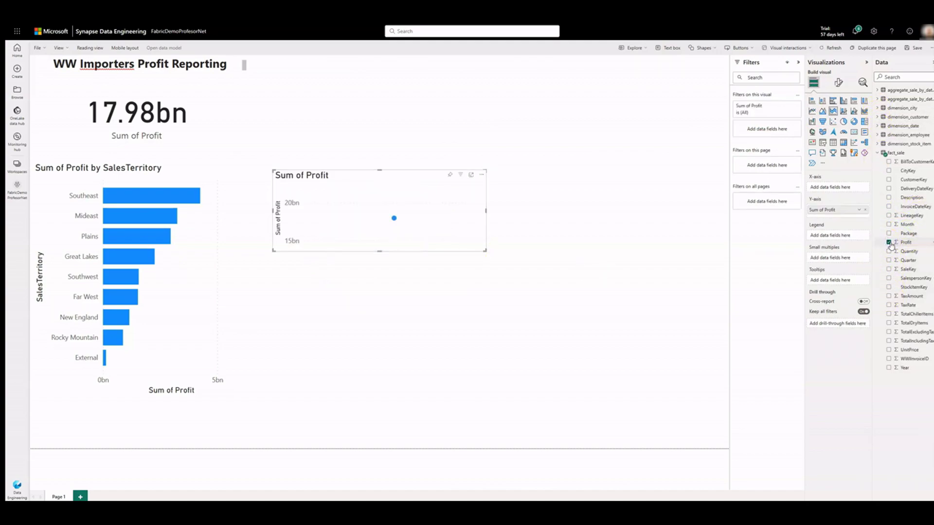
pyautogui.click(879, 126)
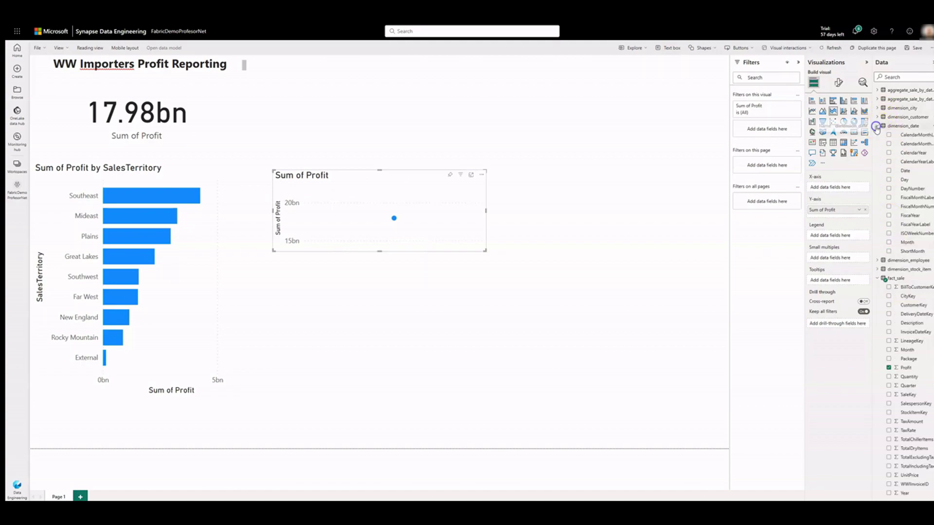
pyautogui.click(889, 206)
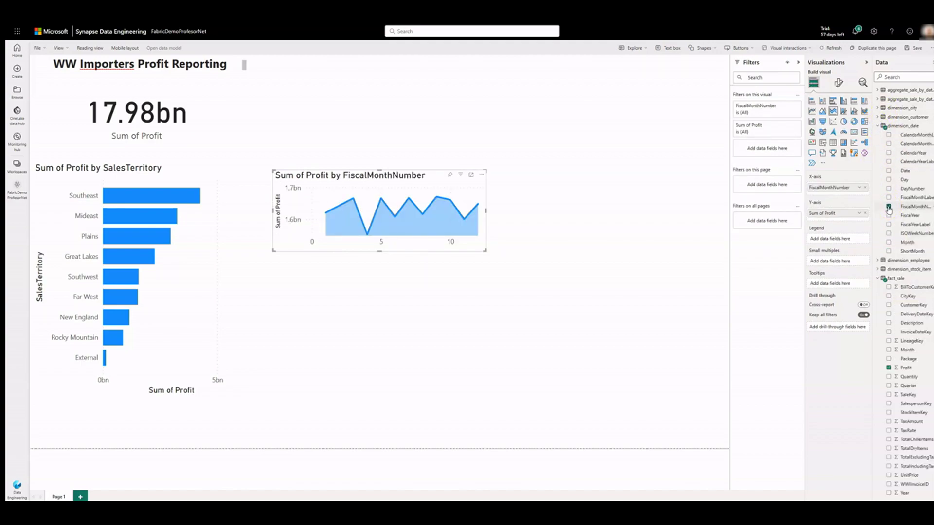
pyautogui.click(878, 126)
pyautogui.click(879, 144)
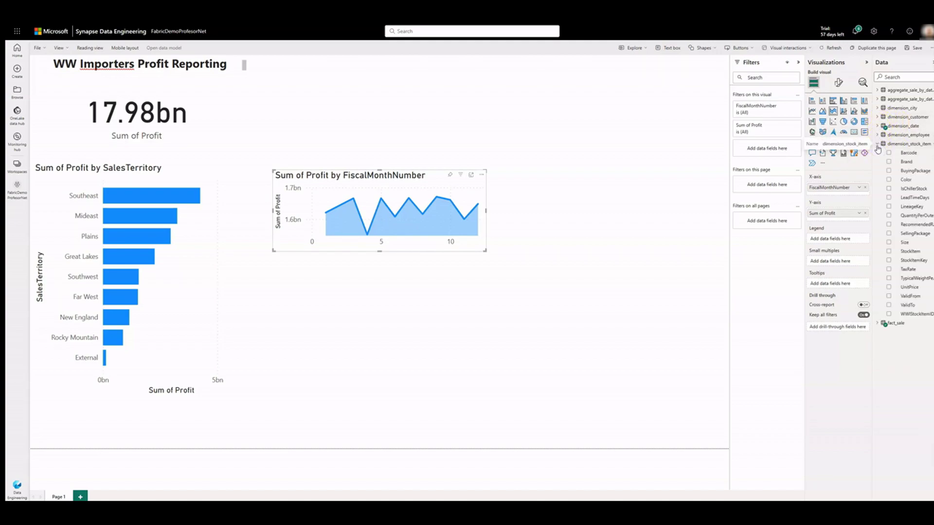
pyautogui.click(890, 171)
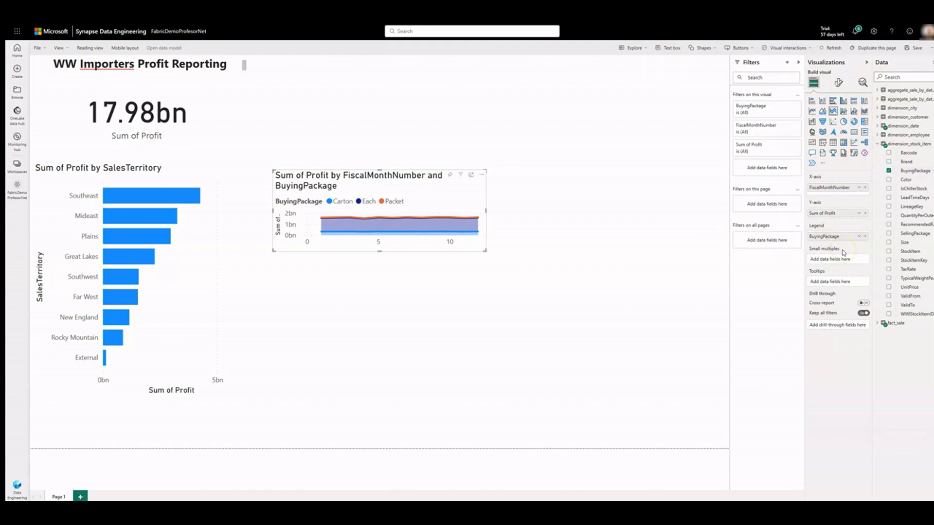
pyautogui.moveTo(485, 211); pyautogui.dragTo(599, 211)
pyautogui.moveTo(273, 170); pyautogui.dragTo(235, 92)
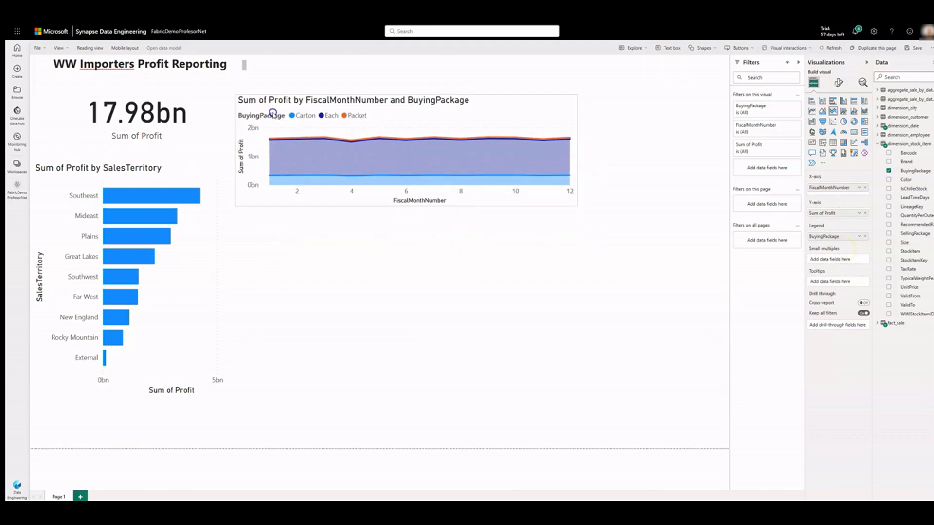
pyautogui.click(489, 239)
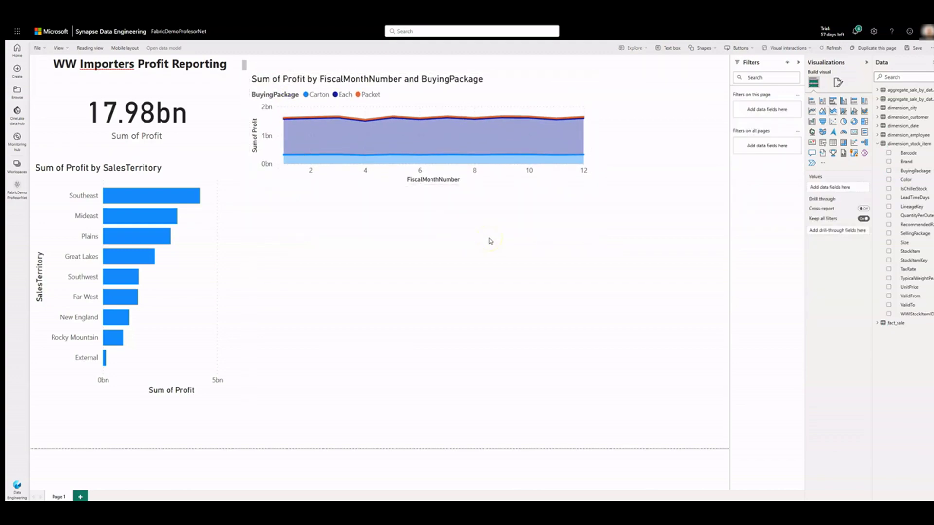
# Add a clustered column chart of Sum of Profit by Employee
pyautogui.click(822, 101)
pyautogui.moveTo(655, 100); pyautogui.dragTo(385, 271)
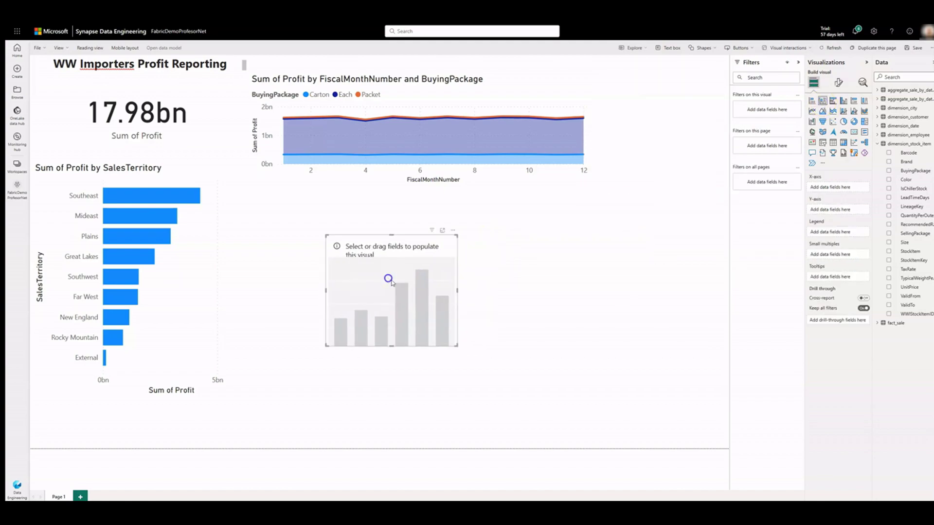
pyautogui.click(878, 144)
pyautogui.click(878, 153)
pyautogui.click(889, 242)
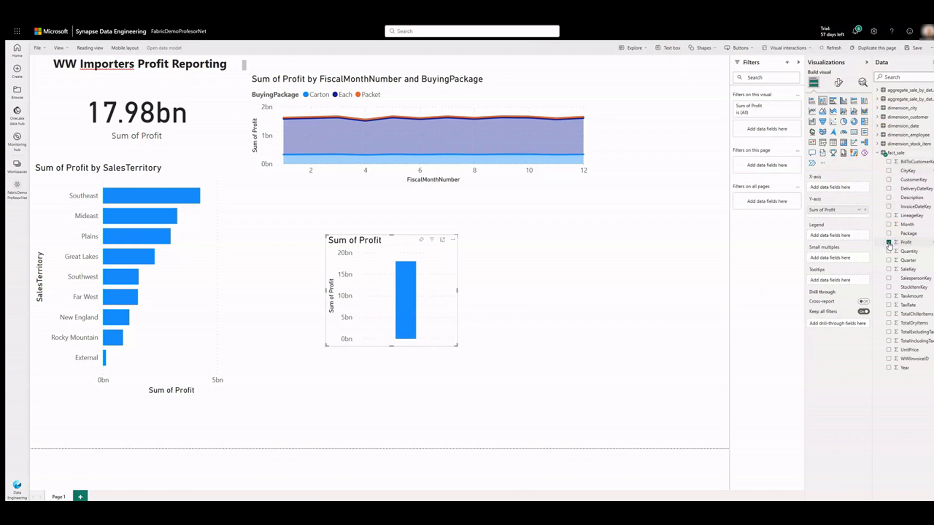
pyautogui.click(877, 135)
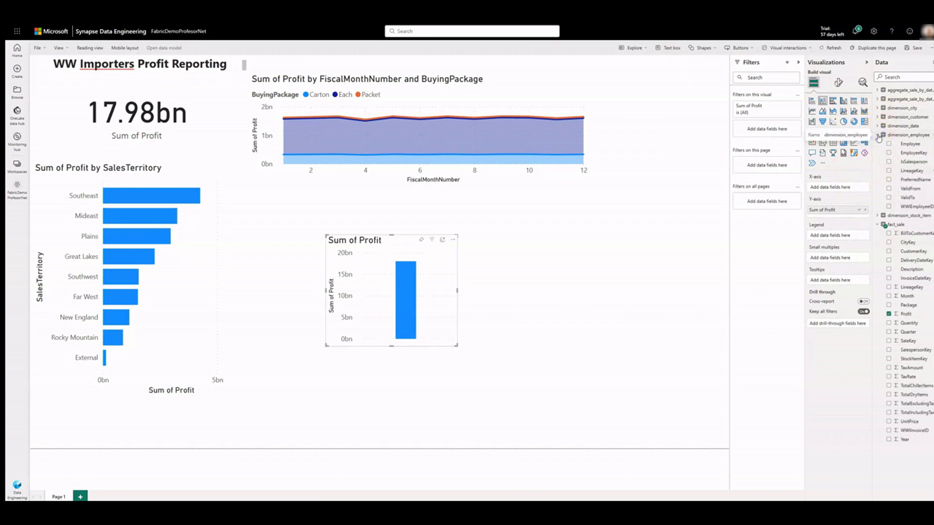
pyautogui.click(888, 144)
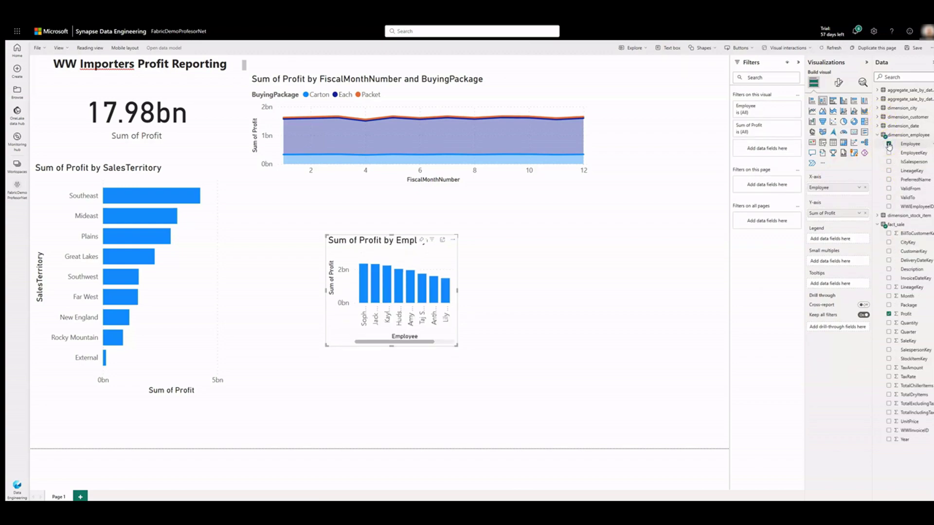
# Move the employee column chart beneath the area chart and match its width
pyautogui.moveTo(456, 345); pyautogui.dragTo(581, 339)
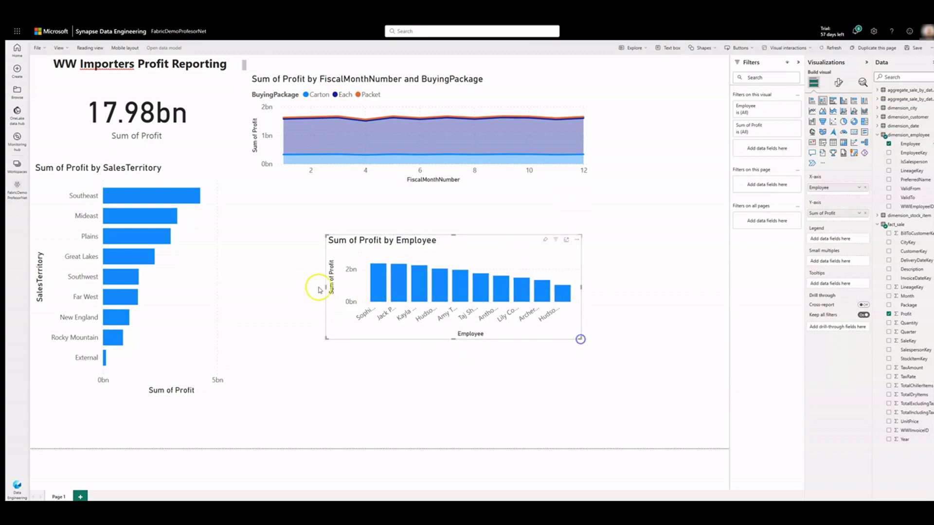
pyautogui.moveTo(326, 288); pyautogui.dragTo(251, 269)
pyautogui.moveTo(375, 258); pyautogui.dragTo(375, 223)
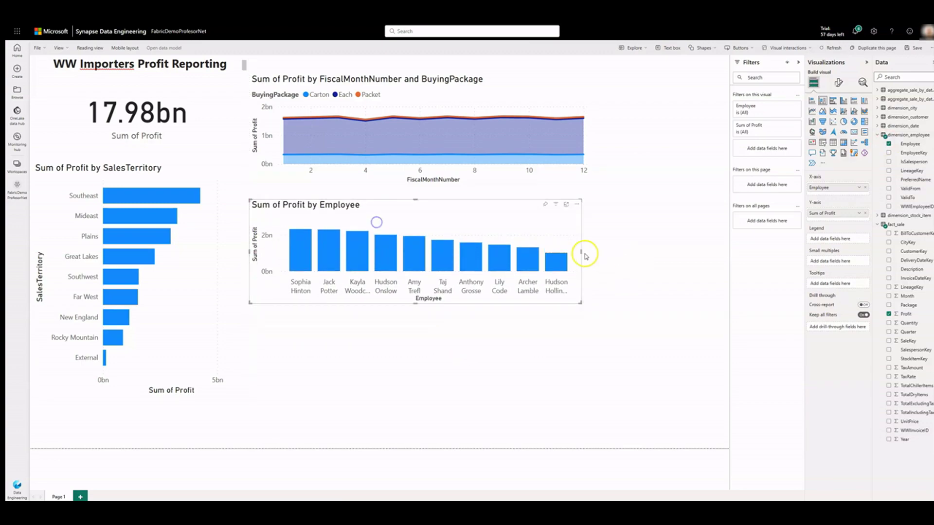
pyautogui.moveTo(582, 254); pyautogui.dragTo(592, 255)
pyautogui.click(613, 290)
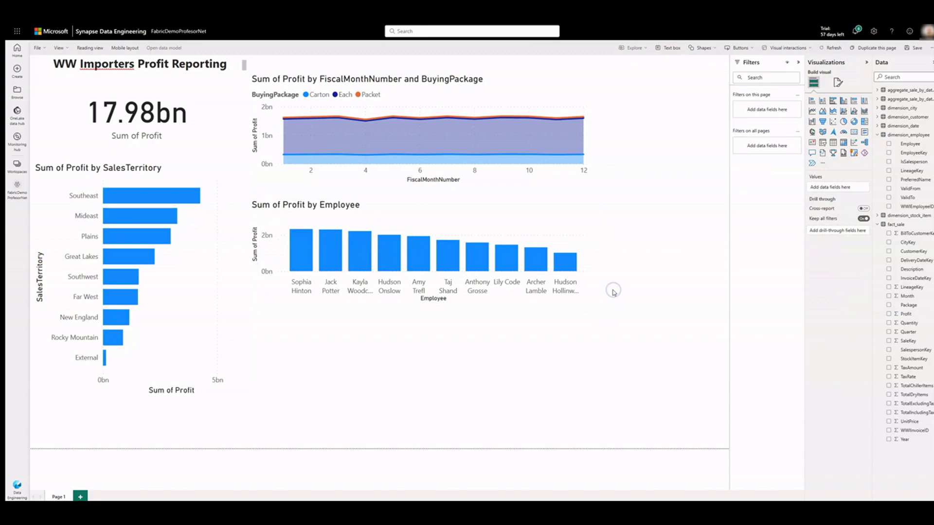
# Save the report under the name 'Sales Profit Analysis'
pyautogui.click(38, 48)
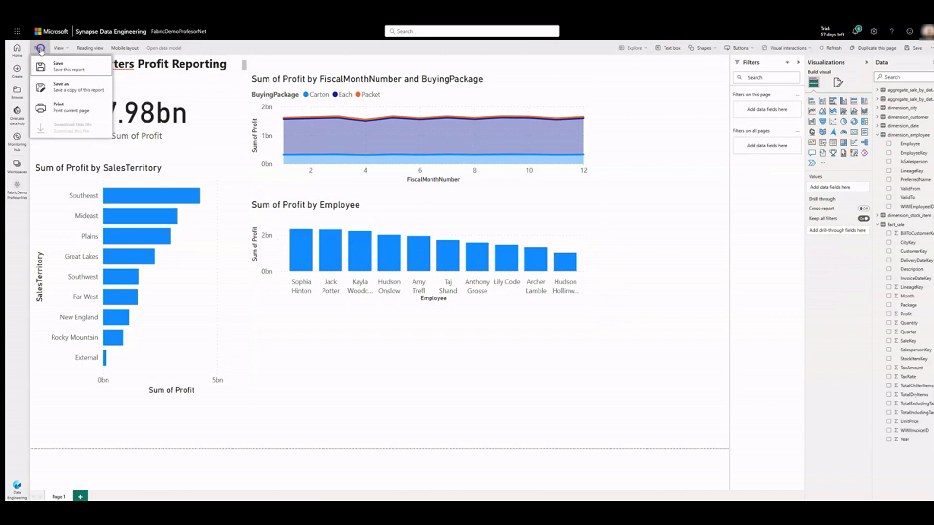
pyautogui.click(78, 66)
pyautogui.write('Sals')
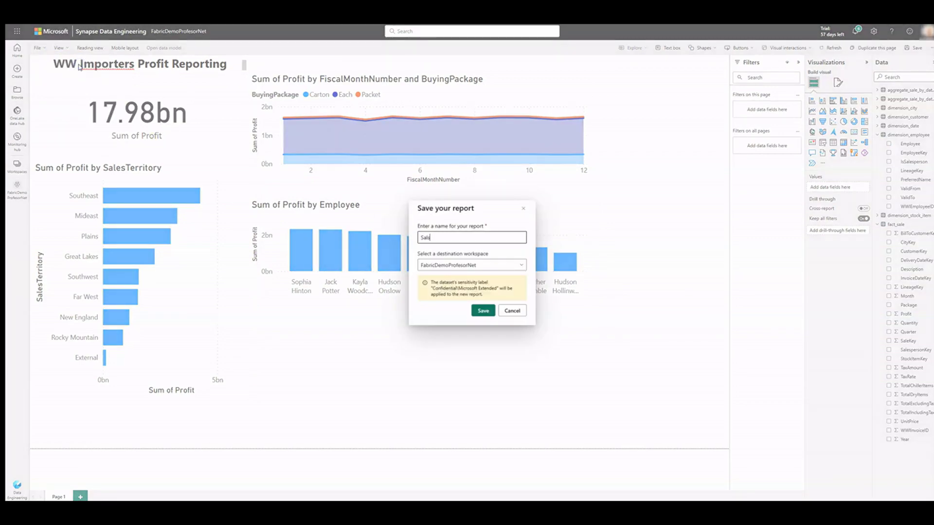
pyautogui.click(483, 311)
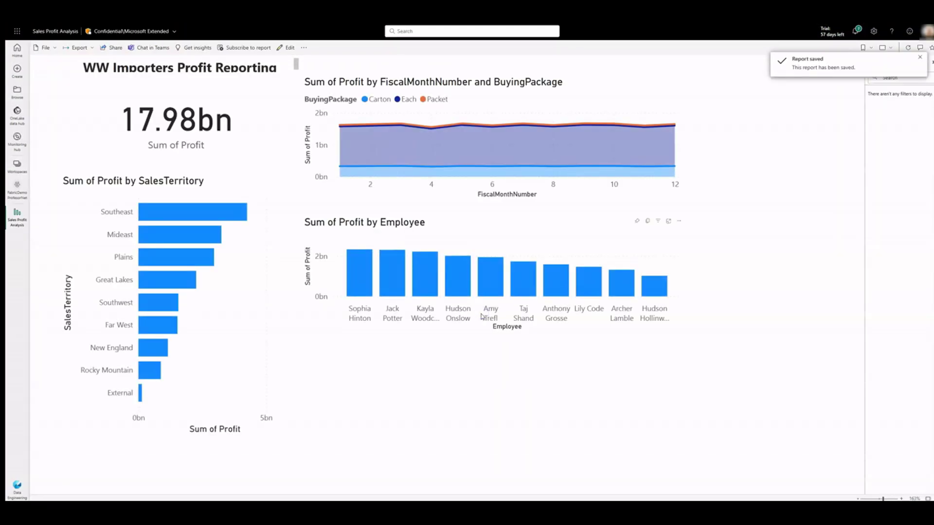